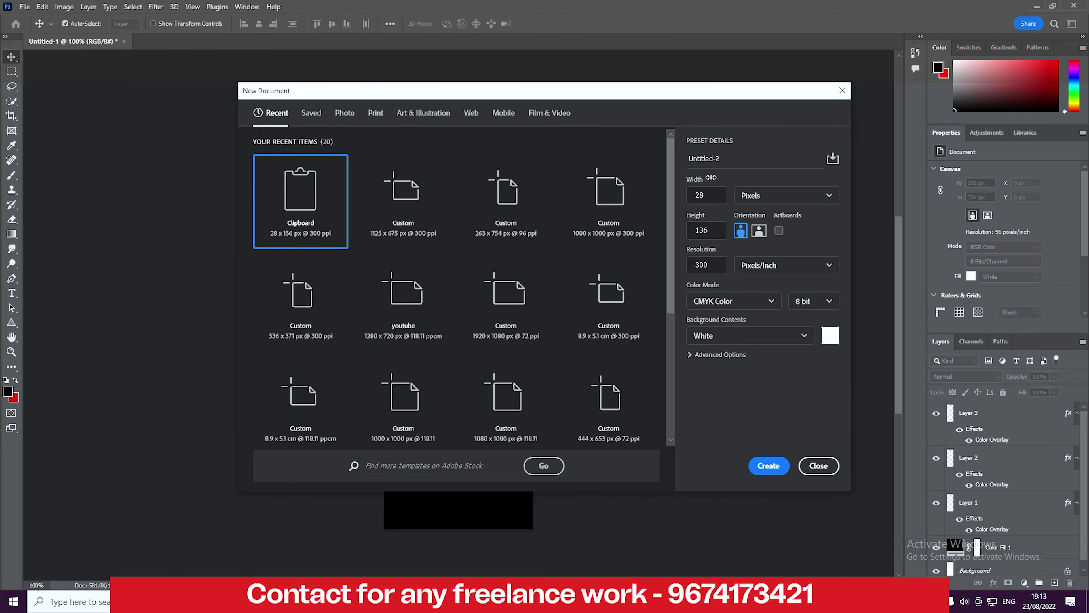
Step: Name the new document 'v card', set it to 1200 × 670 pixels, and create it
drag(720, 160, 659, 167)
key(BackSpace)
text(v card)
click(692, 194)
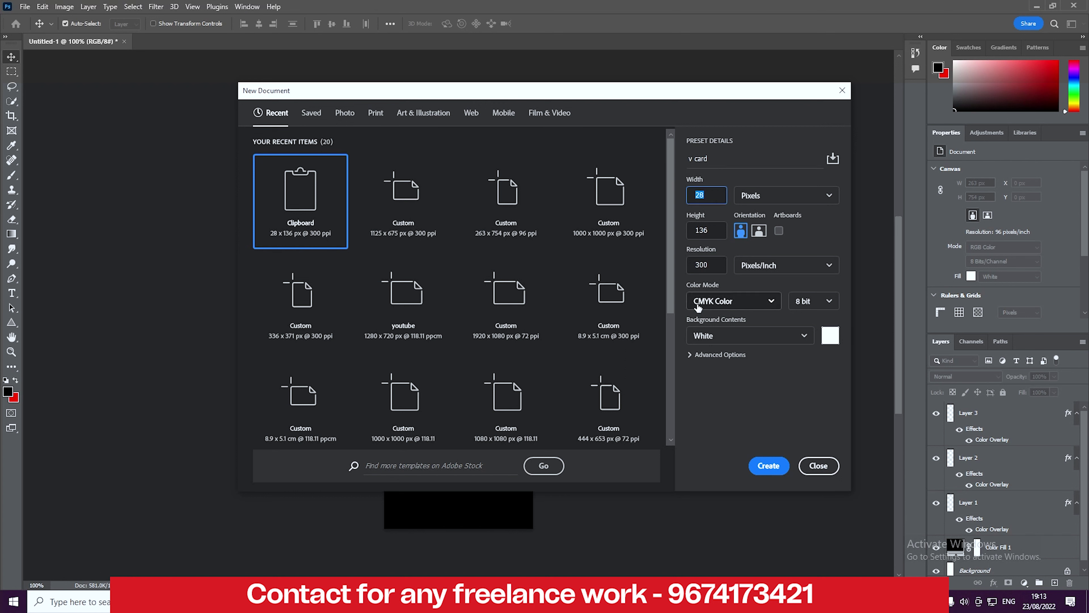
key(BackSpace)
text(1)
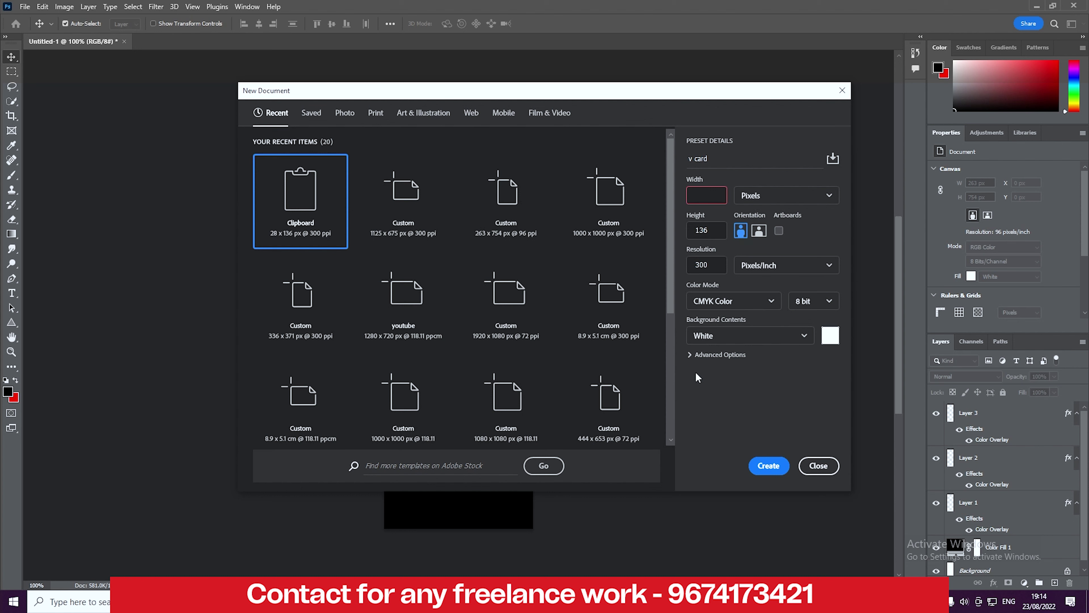
text(200)
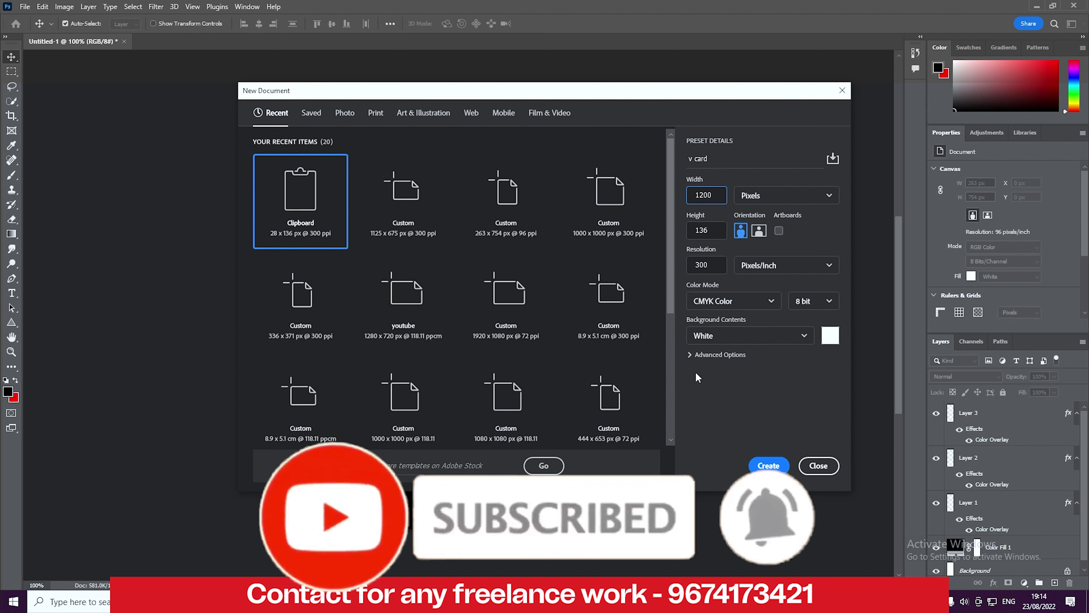
key(Tab)
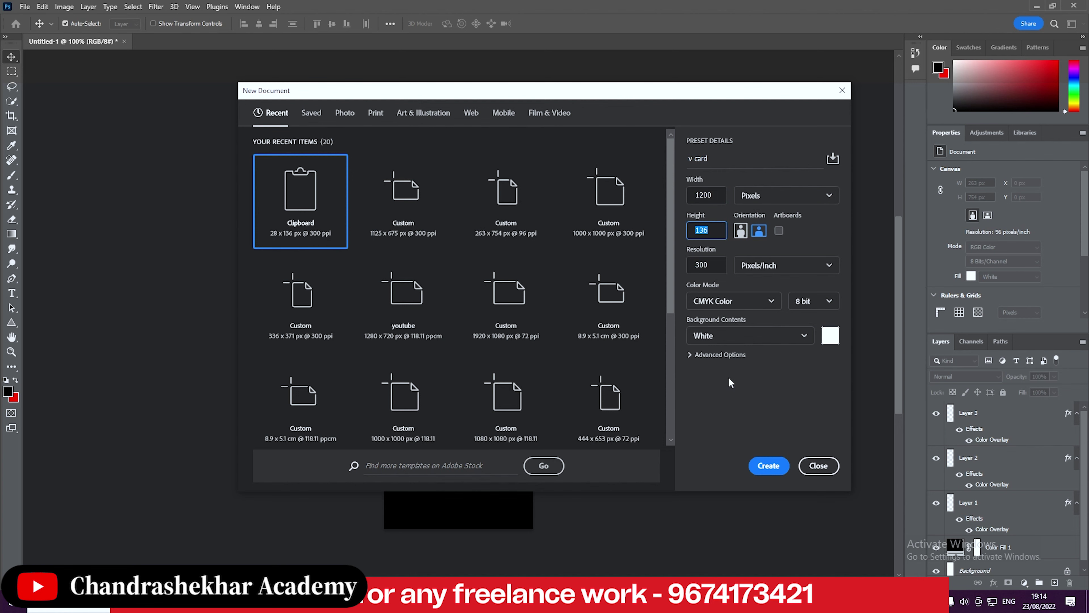
text(670)
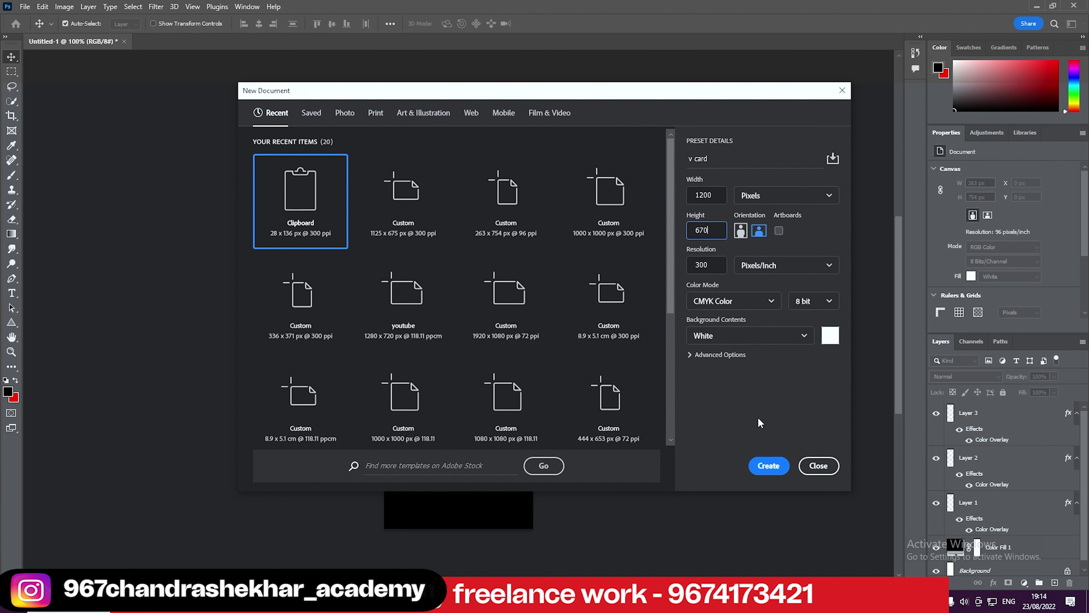
click(764, 191)
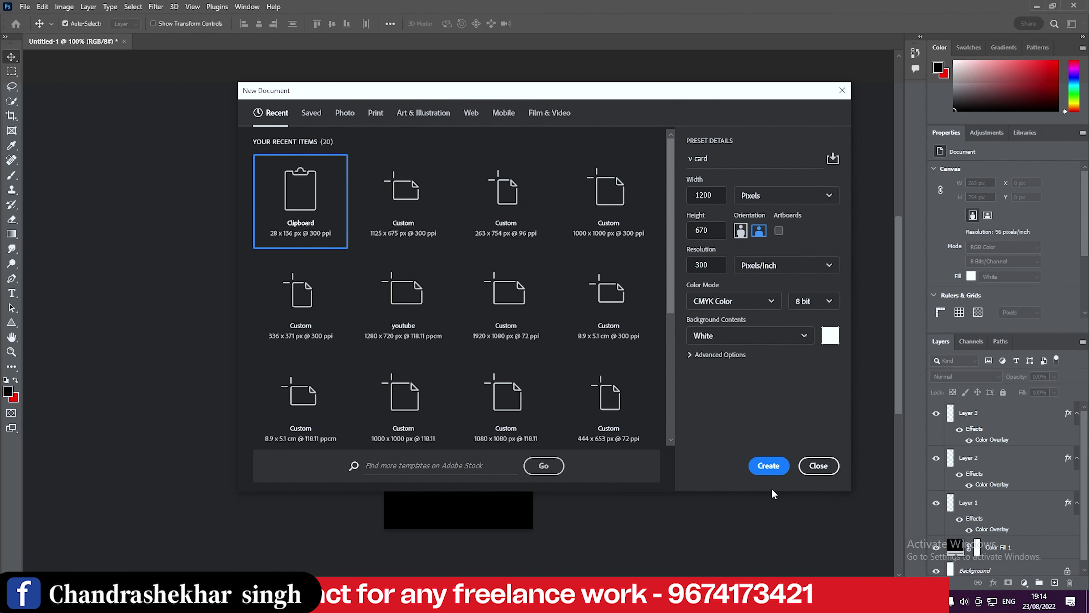
click(767, 466)
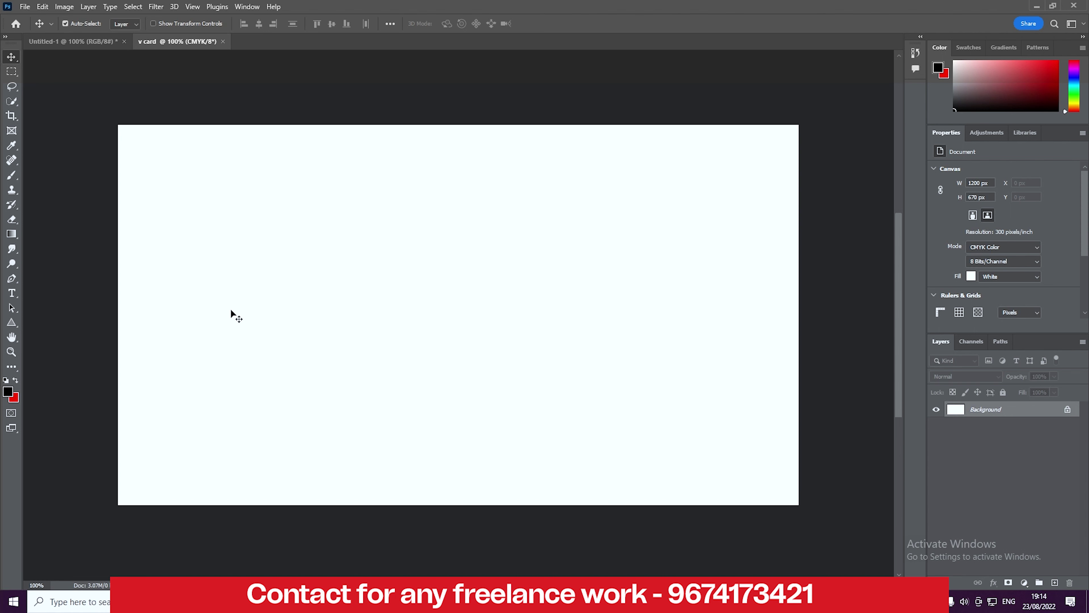
Step: Draw a wide rectangle band across the card's upper part, replacing a misplaced first attempt
click(14, 325)
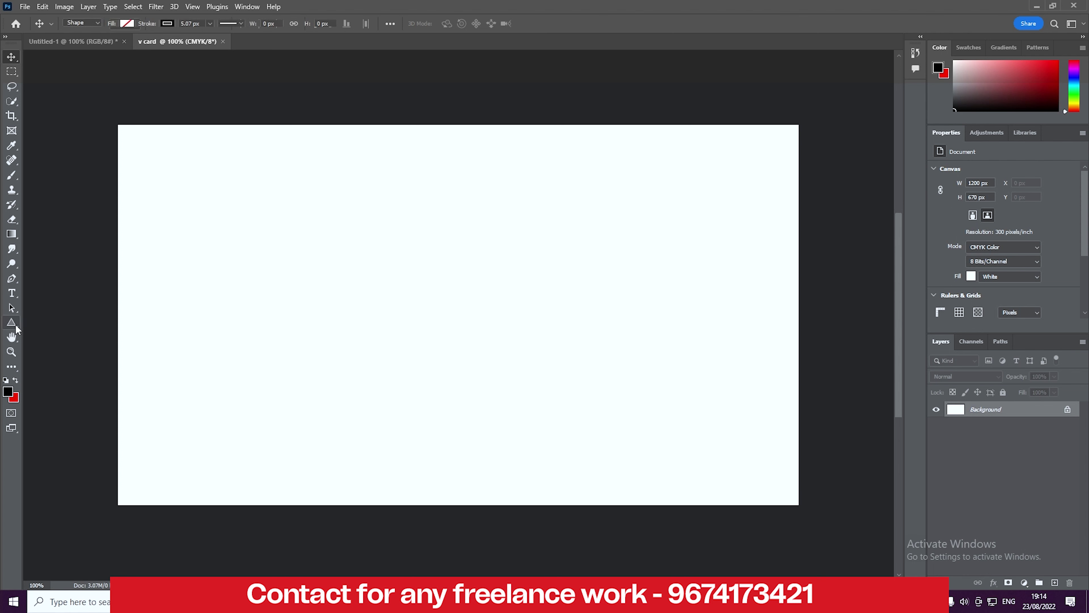
right_click(13, 325)
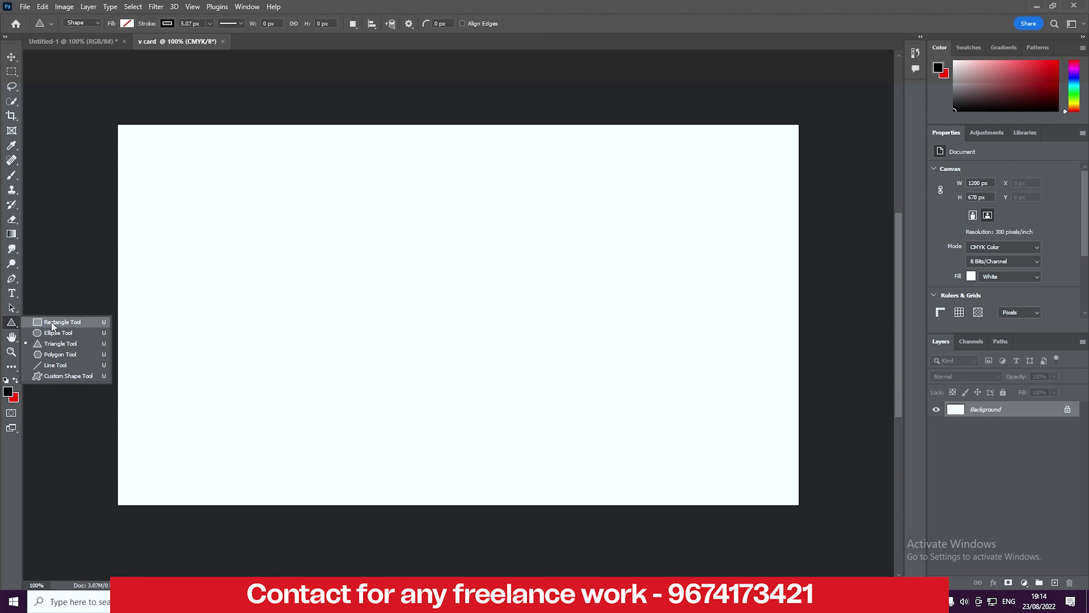
click(52, 323)
drag(99, 171, 848, 300)
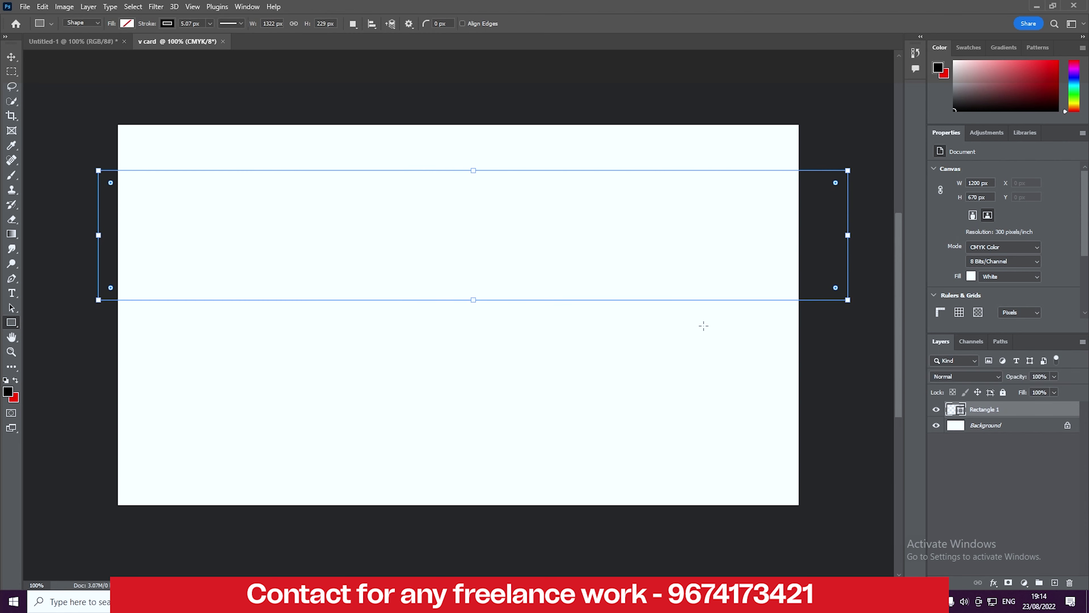
key(v)
key(Delete)
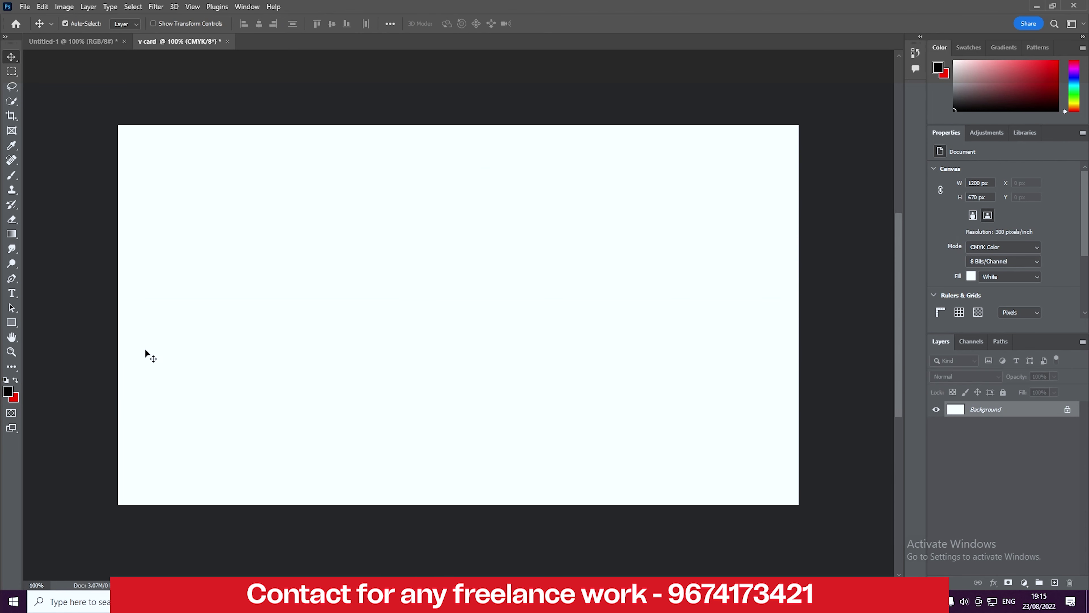
click(12, 324)
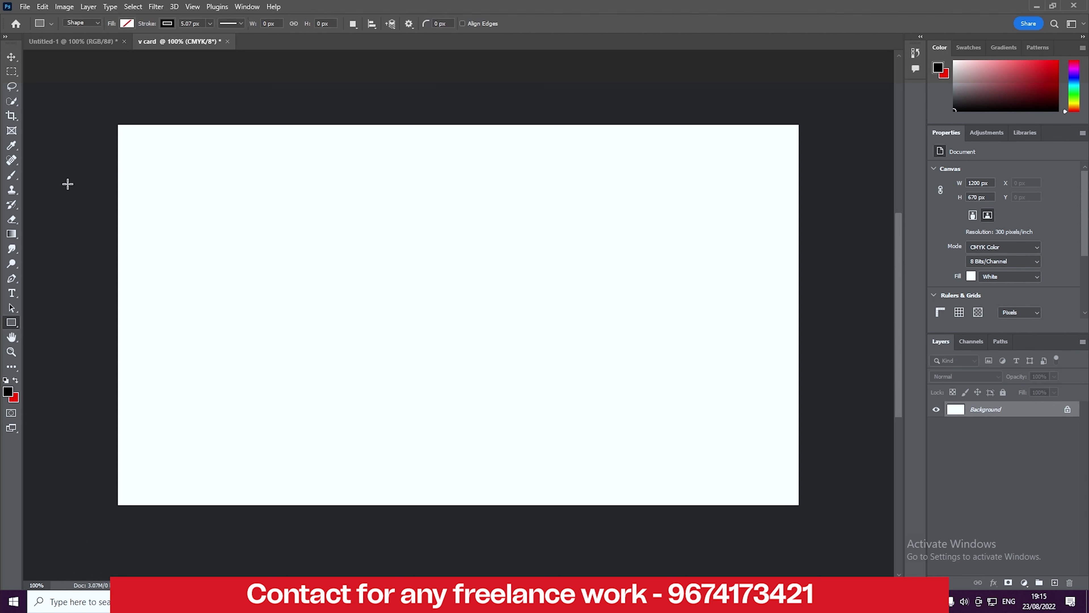
drag(68, 178, 747, 311)
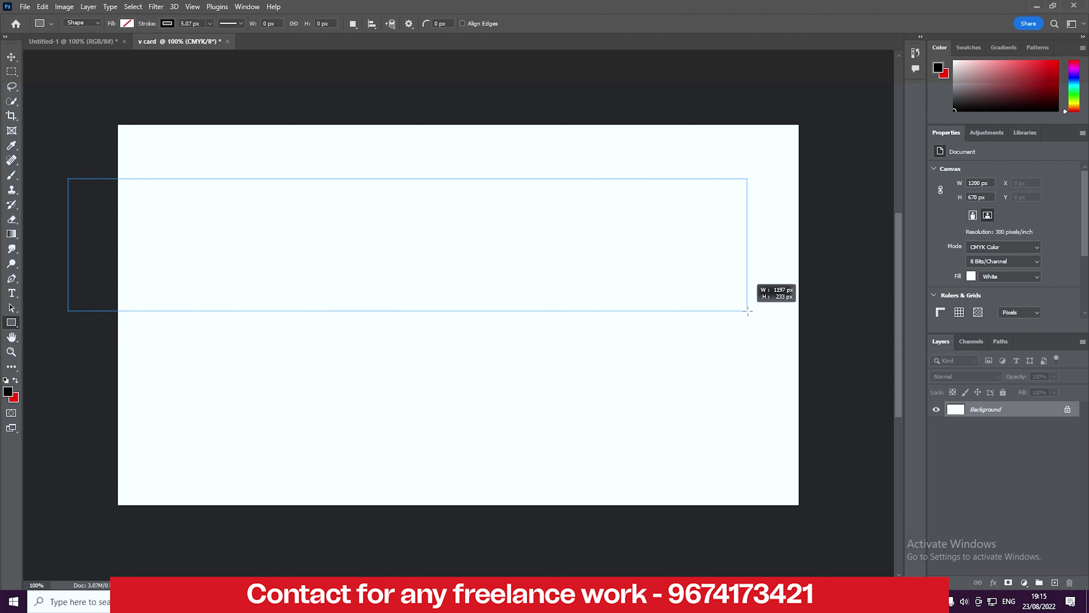
drag(747, 311, 819, 329)
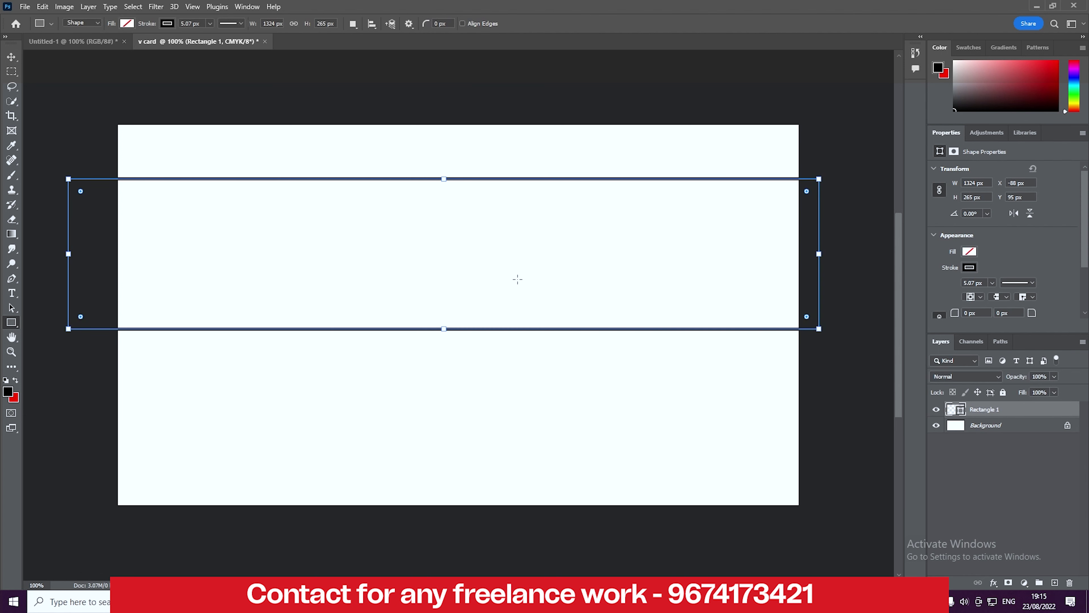
Step: Give the band a 0 px stroke and red (ff0000) fill, then move it higher
click(992, 282)
drag(994, 296, 983, 296)
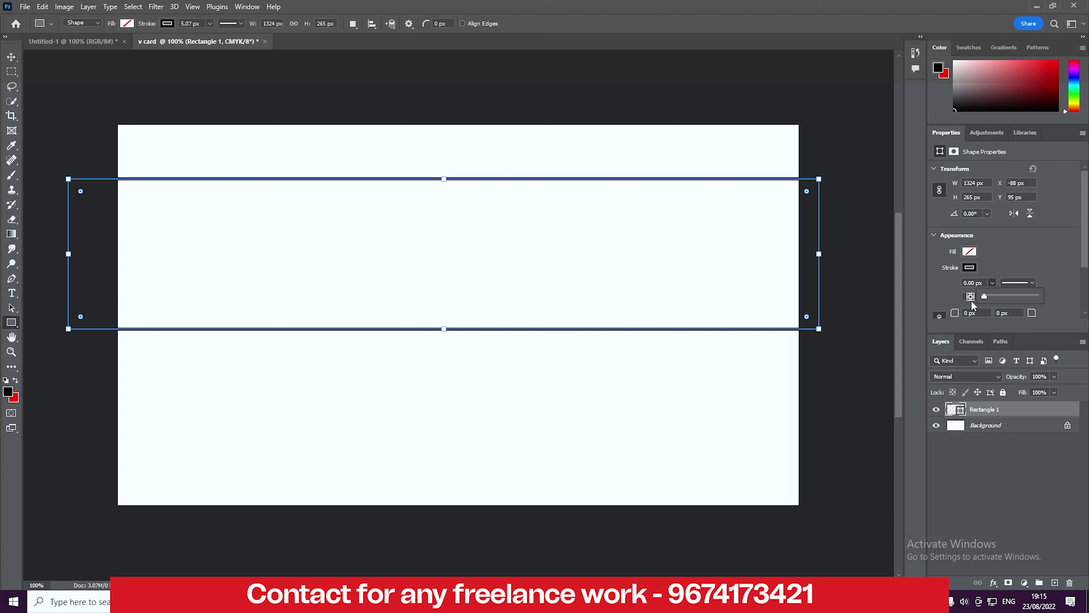
click(127, 24)
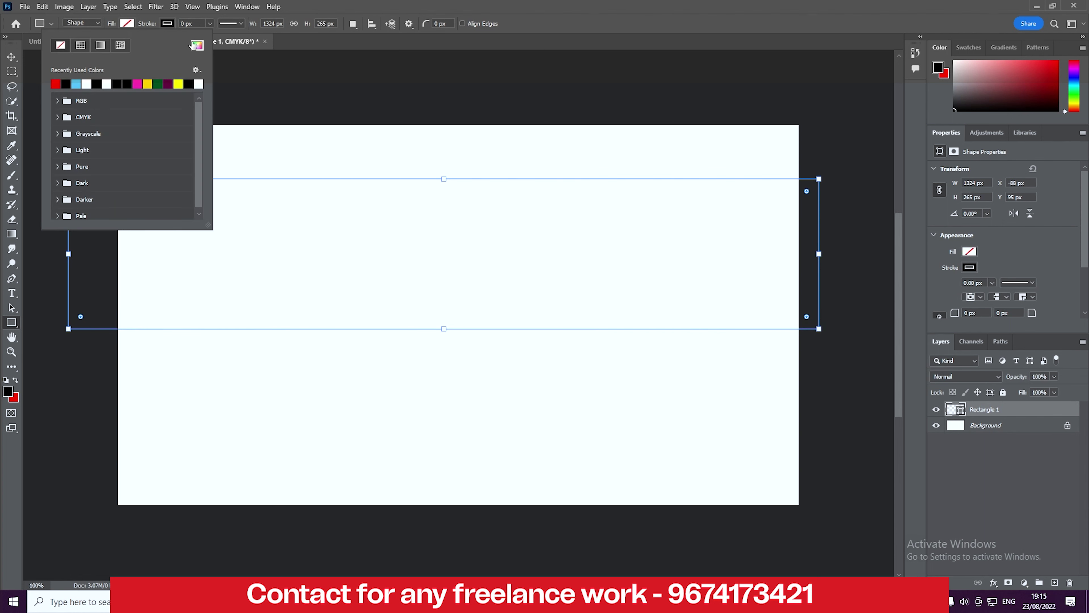
click(196, 45)
drag(943, 362, 945, 317)
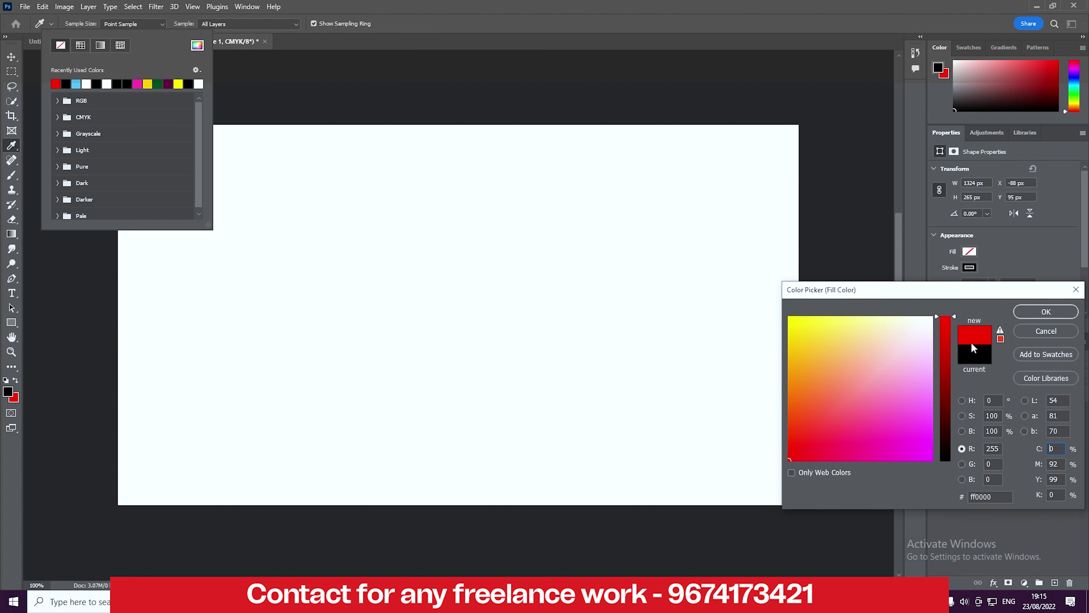
click(1040, 311)
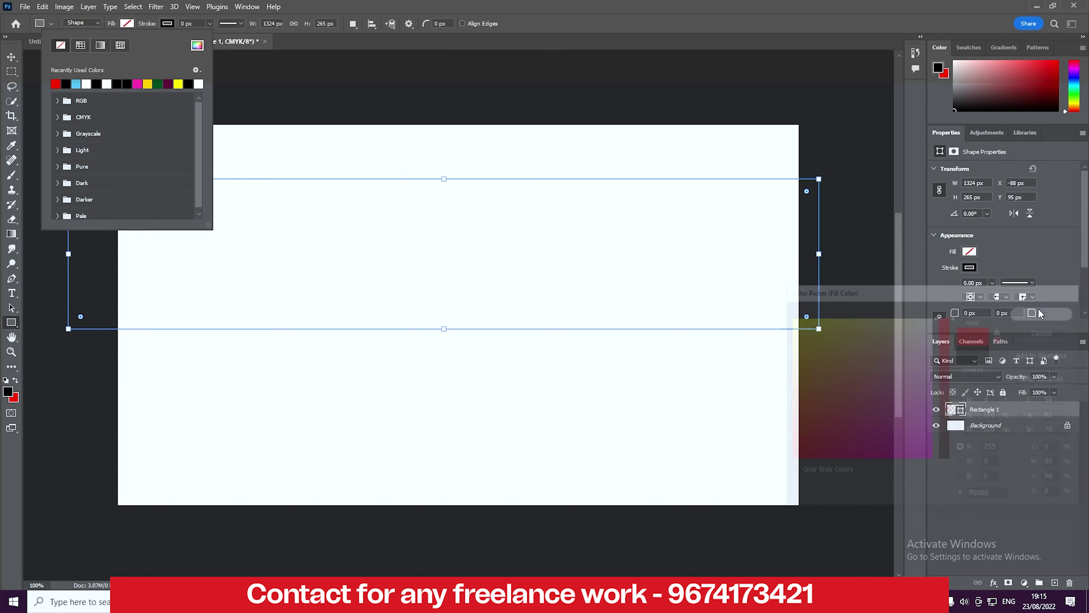
click(12, 57)
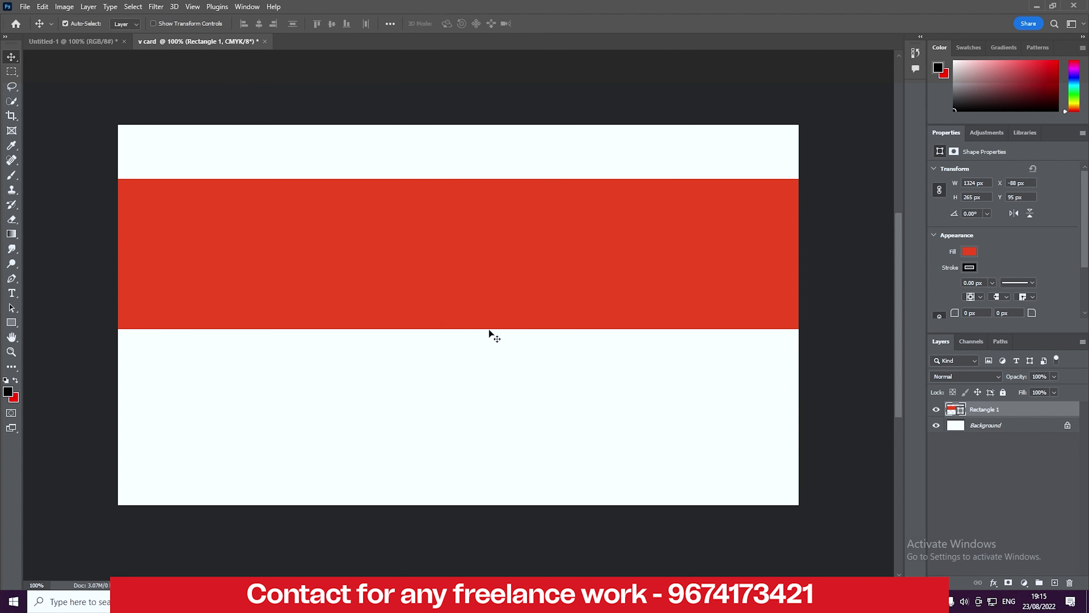
drag(486, 308, 475, 289)
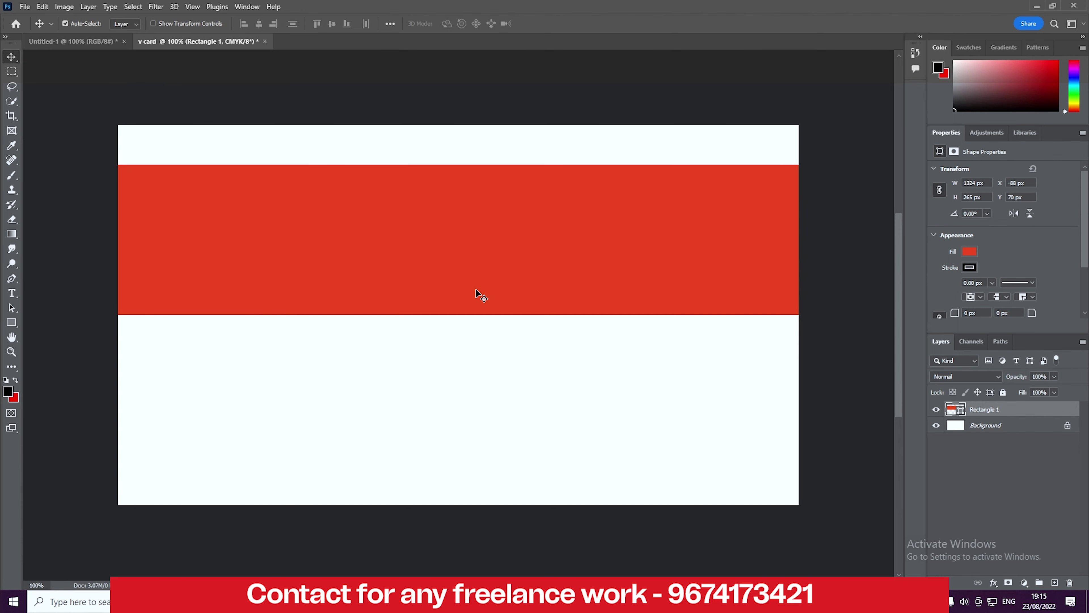
Step: Draw a black rectangle strip and push it down to the card's bottom edge
click(15, 328)
click(45, 320)
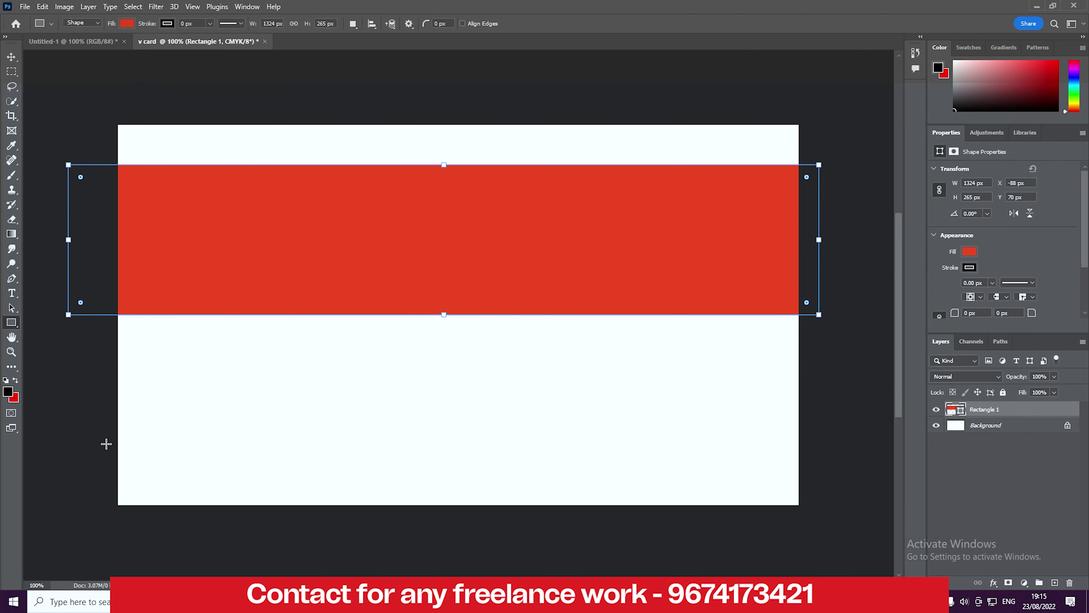
drag(106, 444, 847, 508)
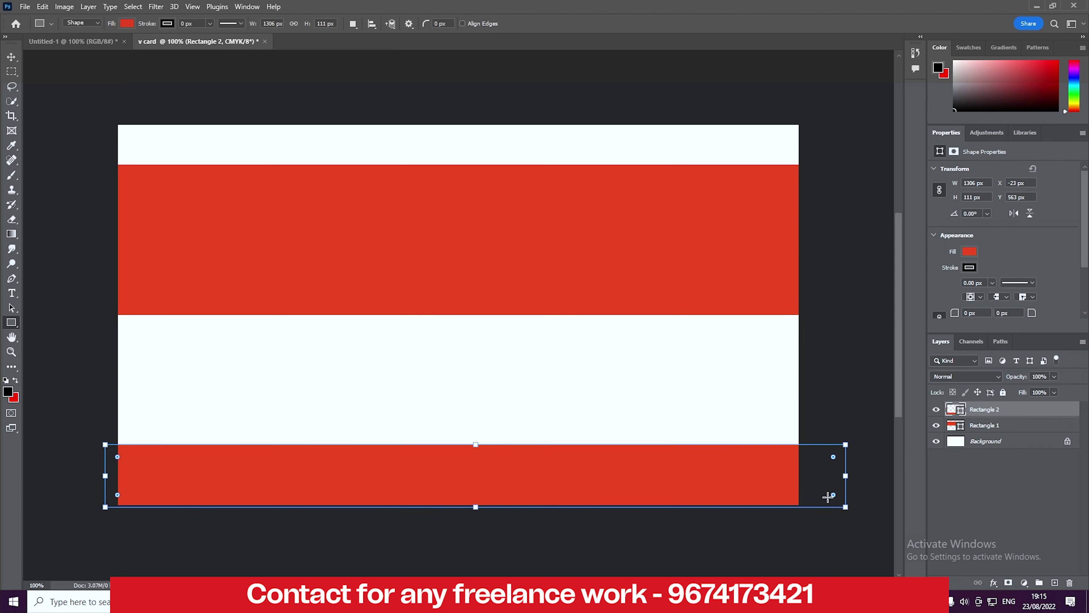
click(126, 24)
click(118, 80)
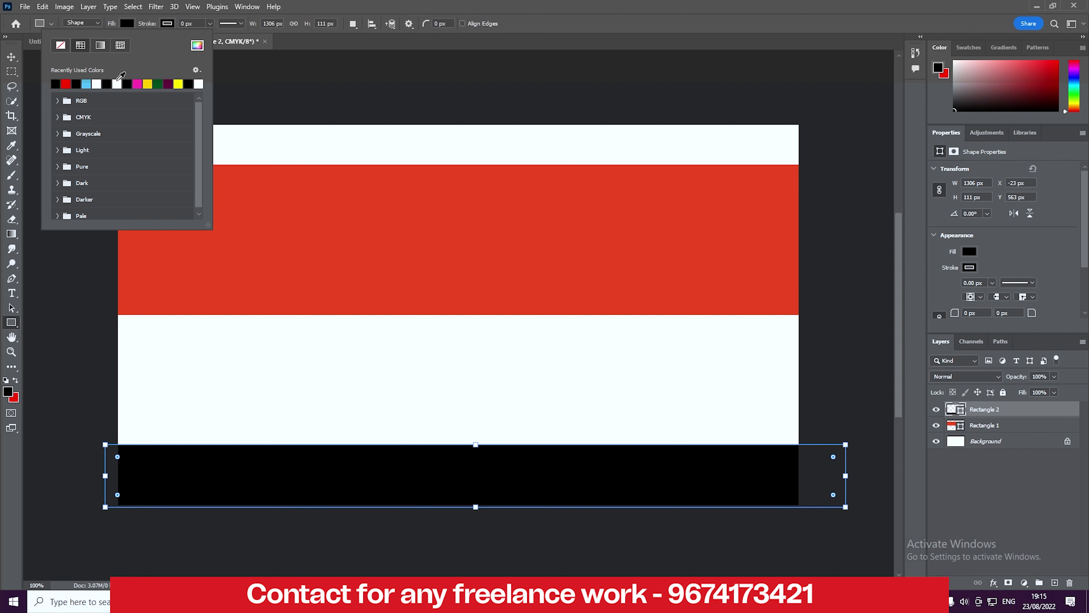
click(11, 56)
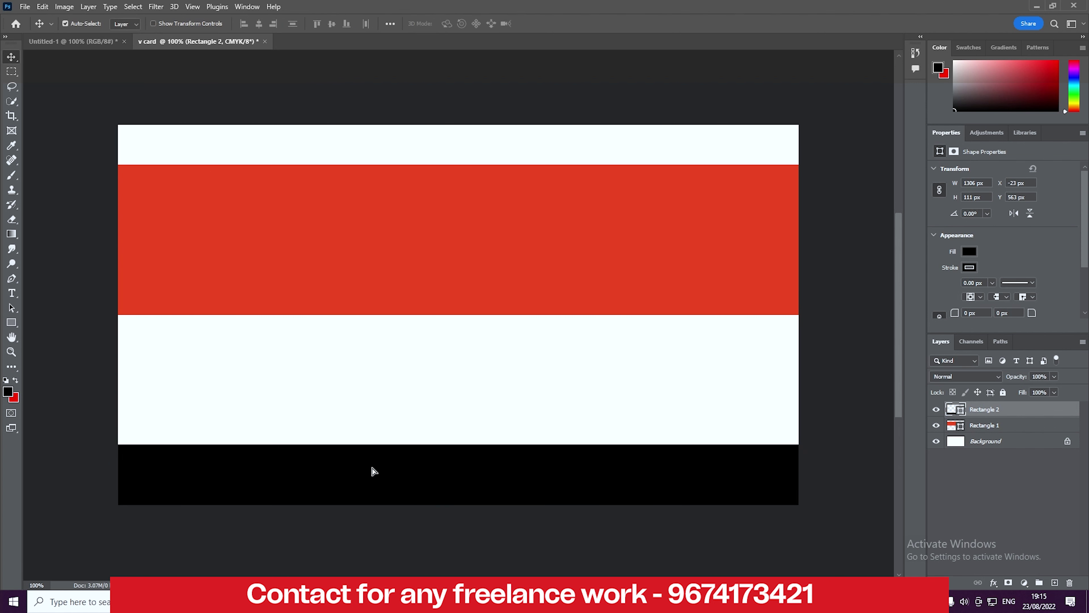
drag(372, 469, 373, 482)
Step: Move the red band up a little and deselect the shapes
drag(367, 269, 366, 258)
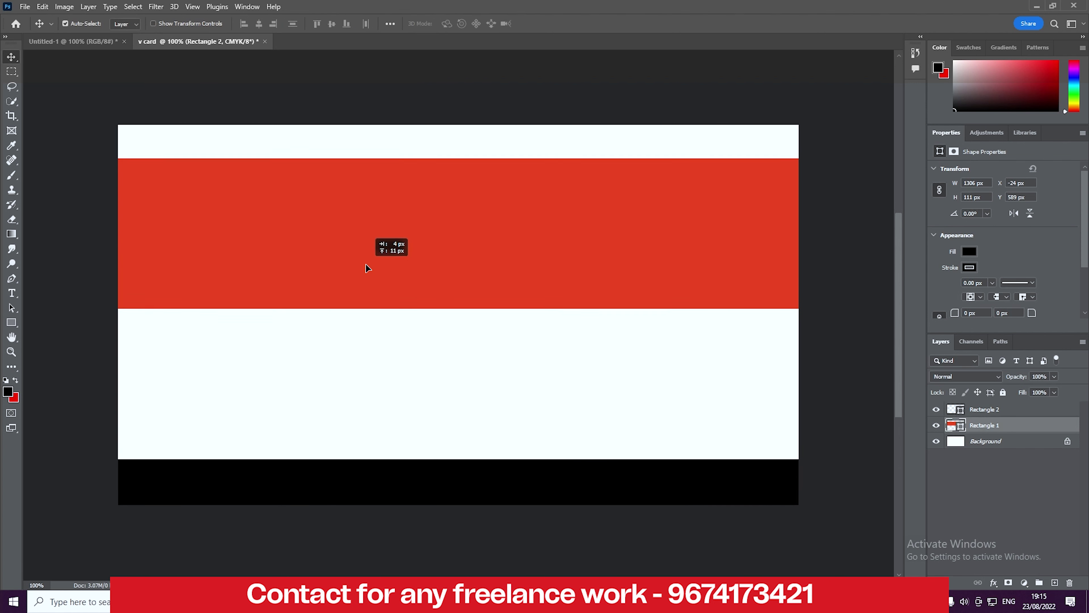
click(106, 223)
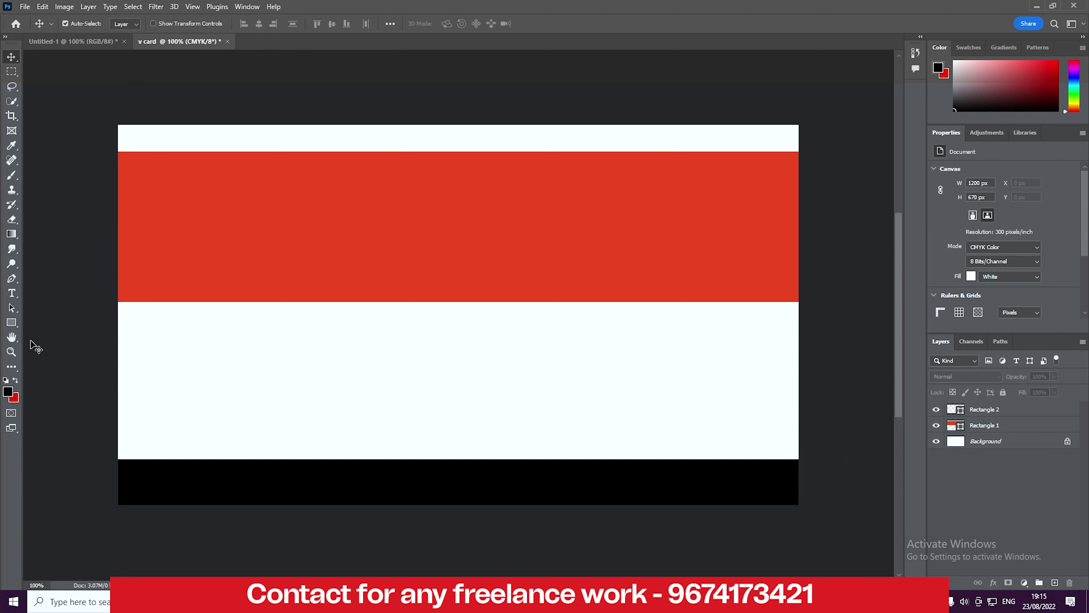
right_click(15, 326)
Step: Draw a small strokeless red triangle at the red band's lower-left edge
click(60, 343)
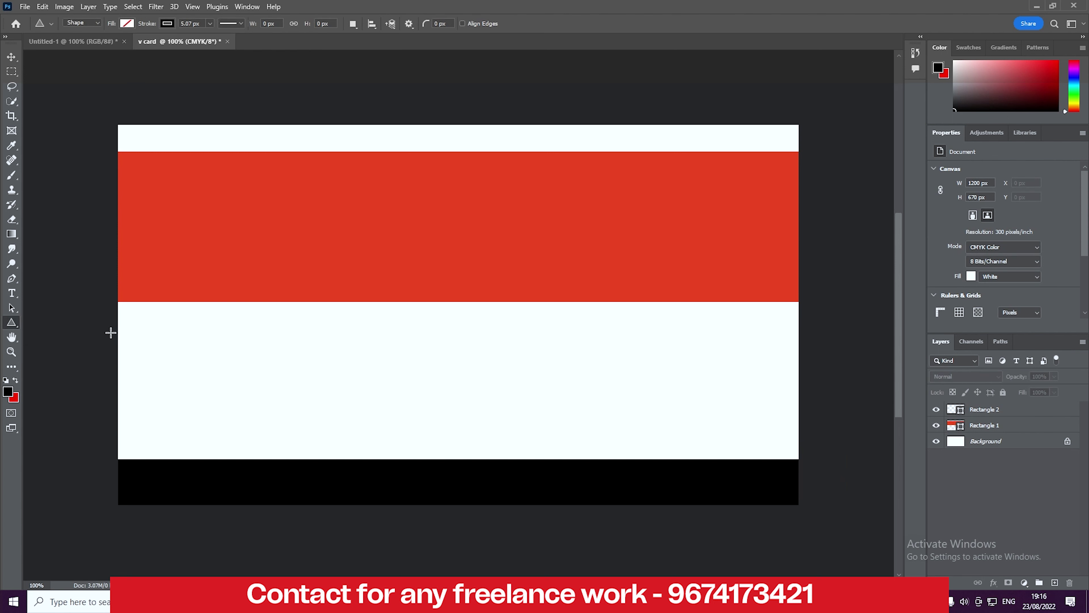
drag(154, 292, 174, 309)
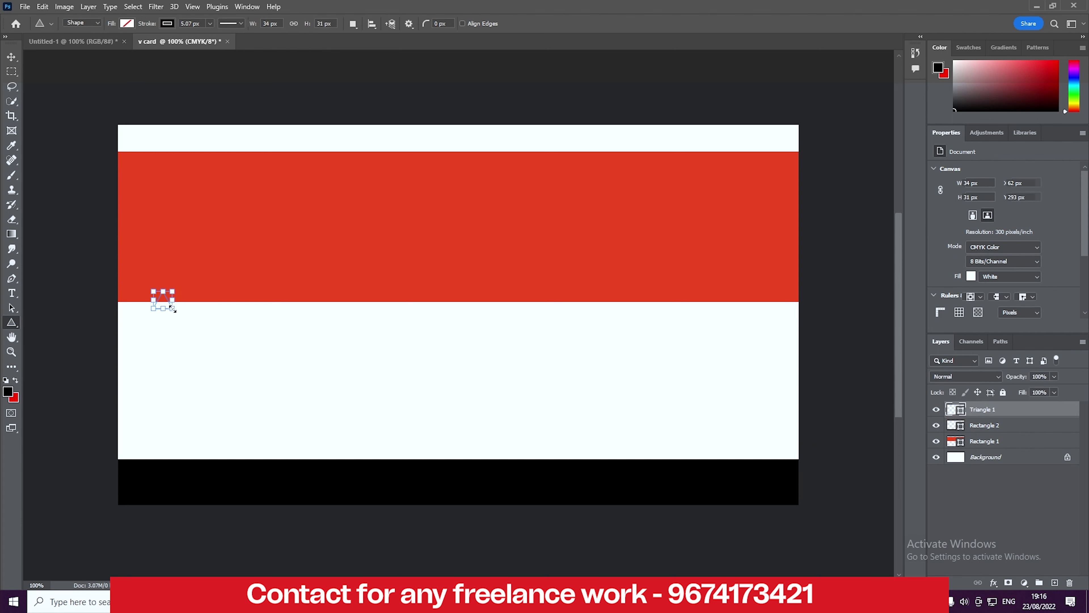
click(210, 23)
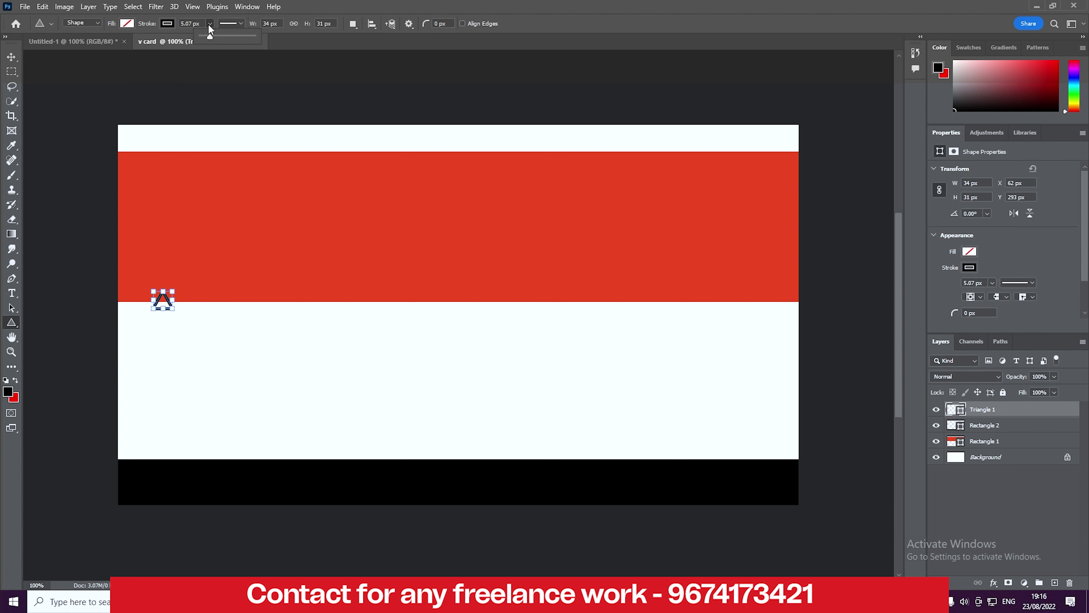
drag(205, 36, 192, 38)
click(126, 23)
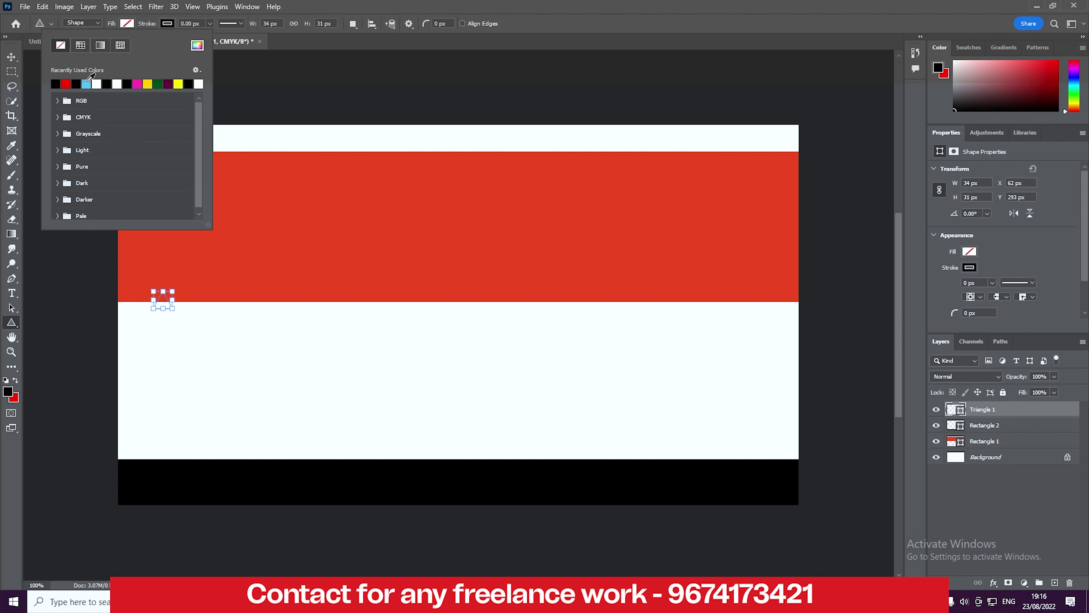
click(67, 83)
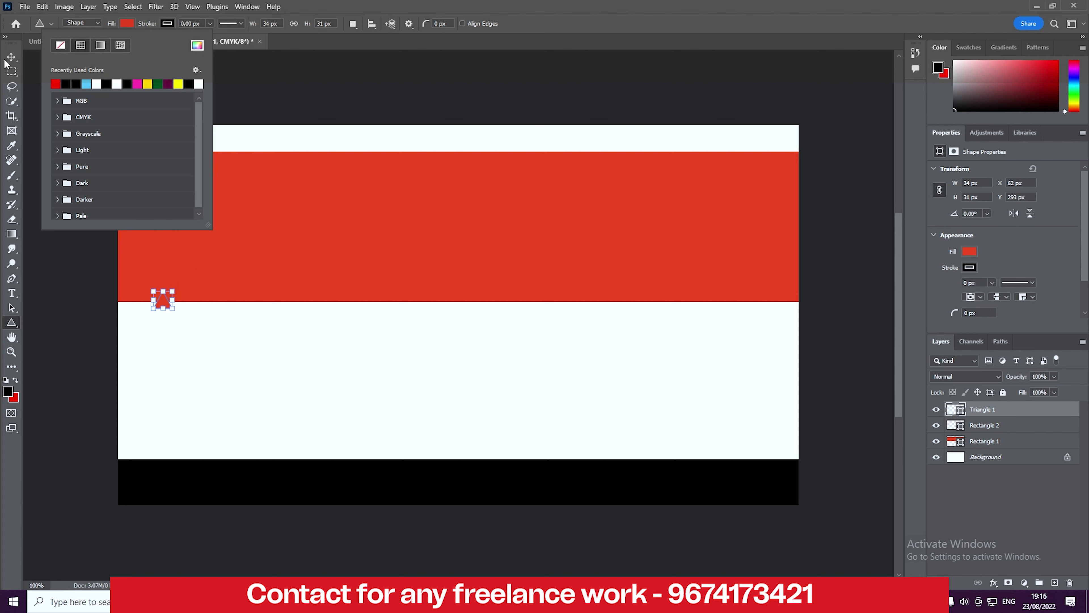
Step: Flip the triangle vertically to point down and tuck it under the red band
key(v)
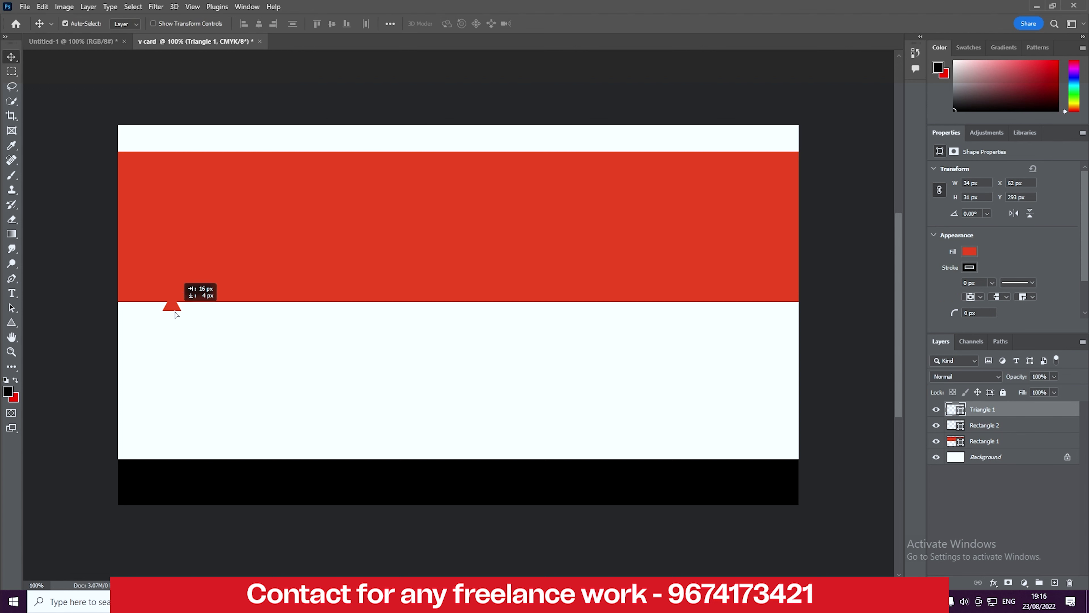
drag(163, 309, 175, 320)
key(ctrl+t)
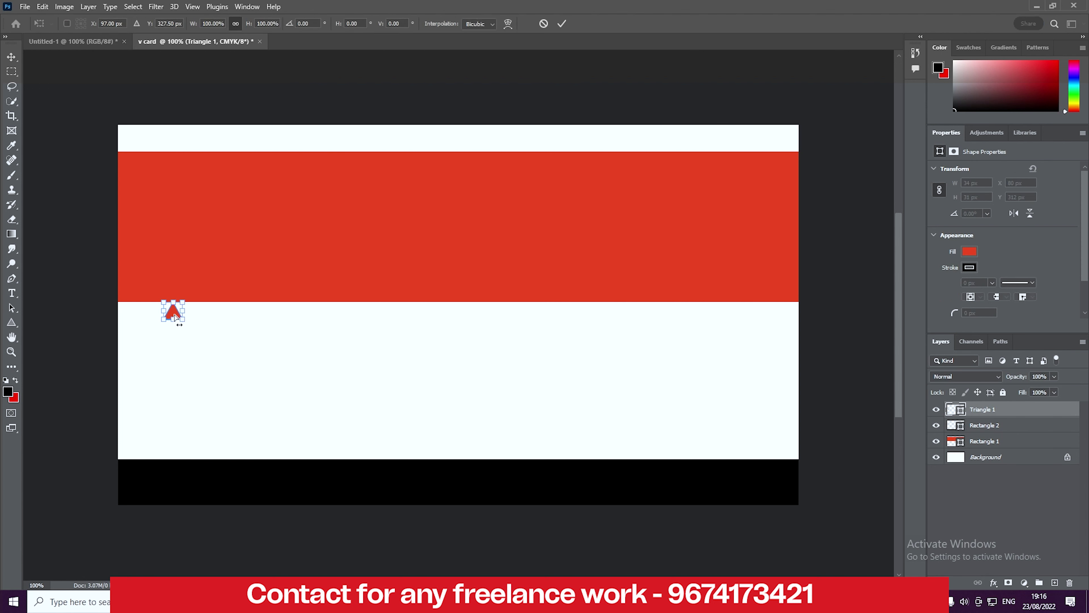
right_click(171, 310)
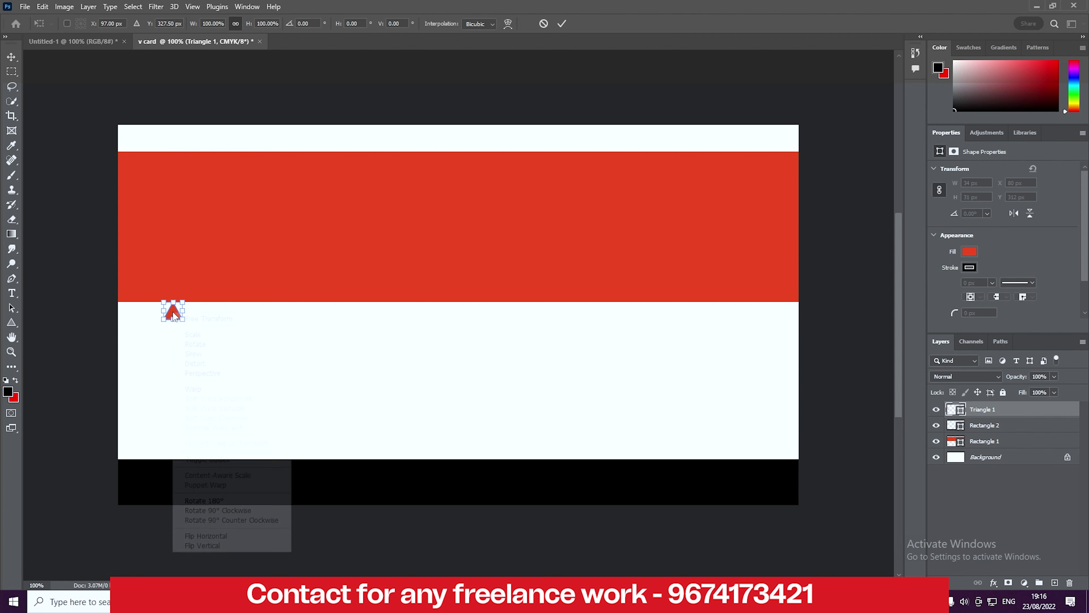
click(191, 546)
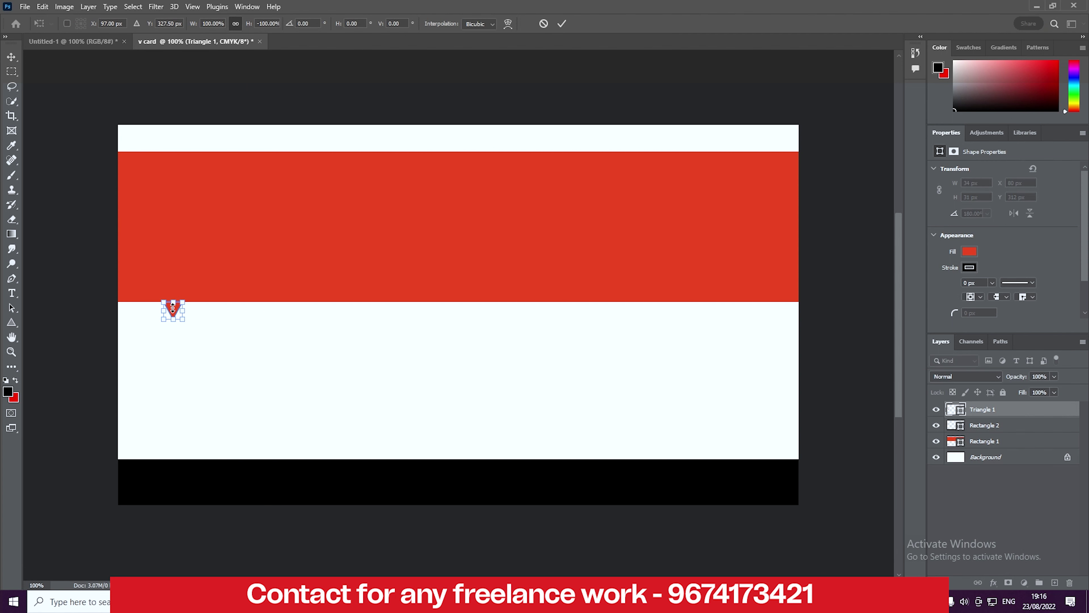
drag(175, 312, 176, 309)
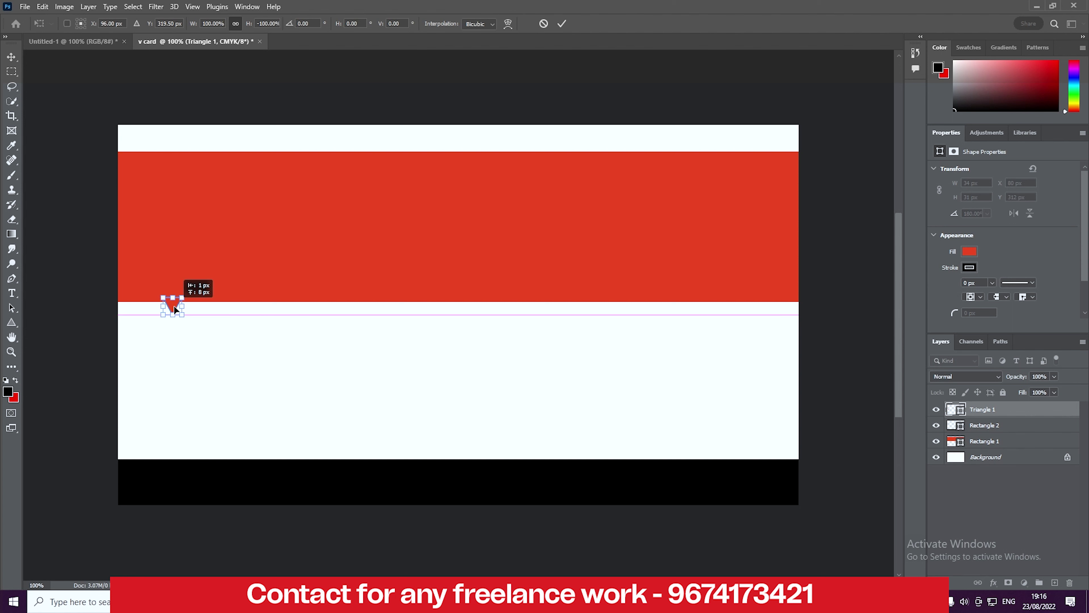
click(11, 56)
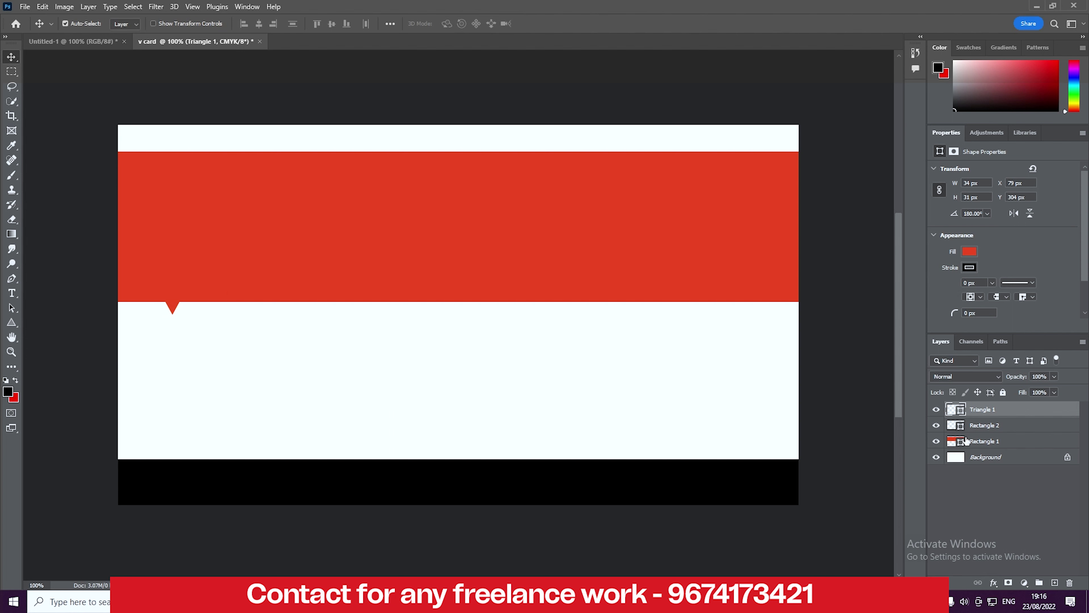
click(684, 404)
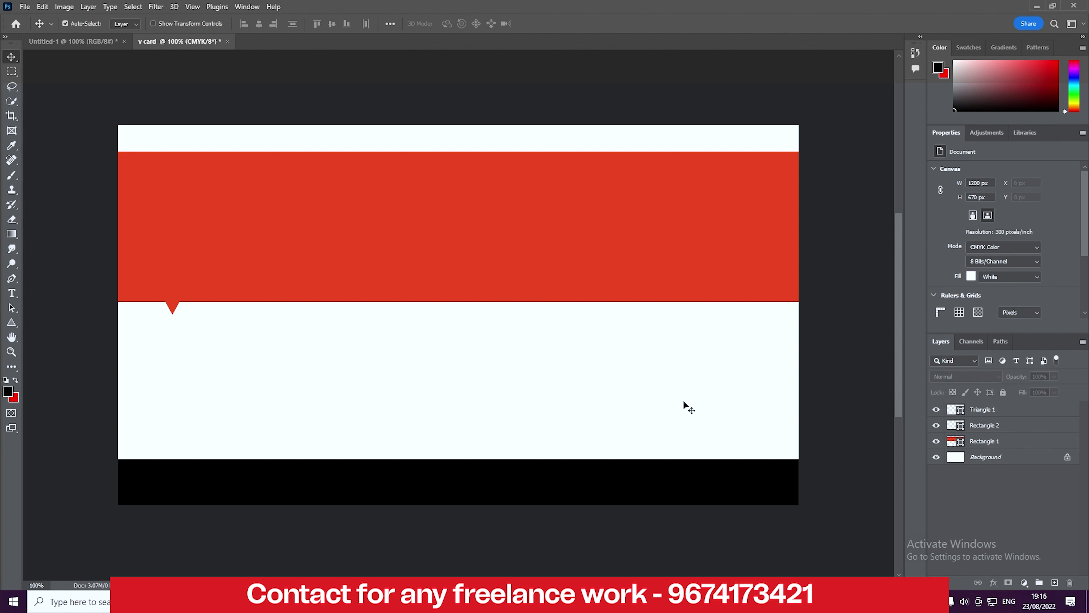
Step: Duplicate the Triangle 1 layer
click(936, 410)
click(936, 410)
click(978, 413)
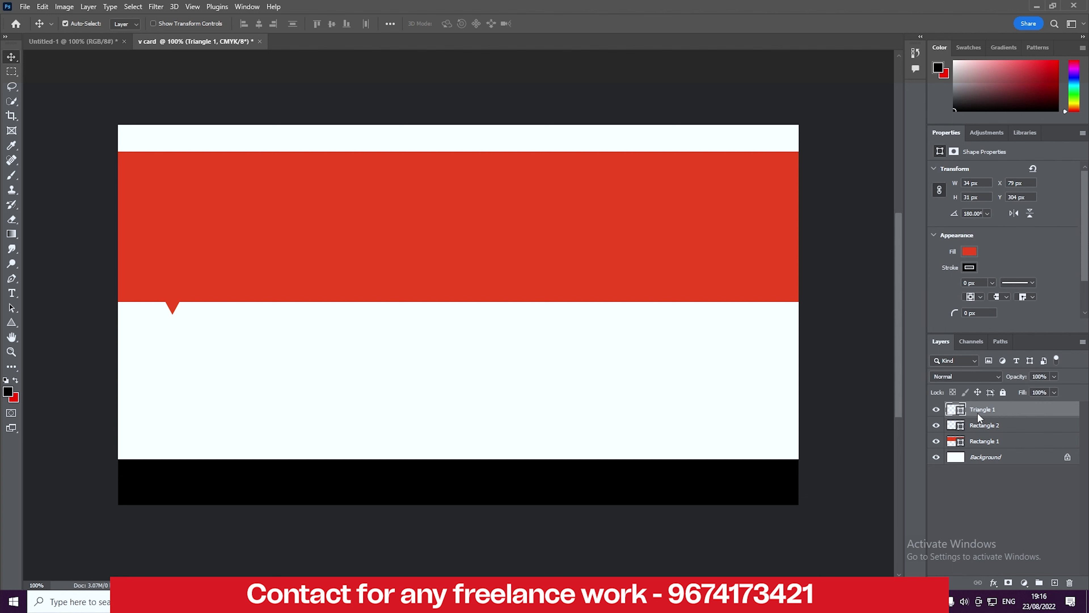
right_click(985, 412)
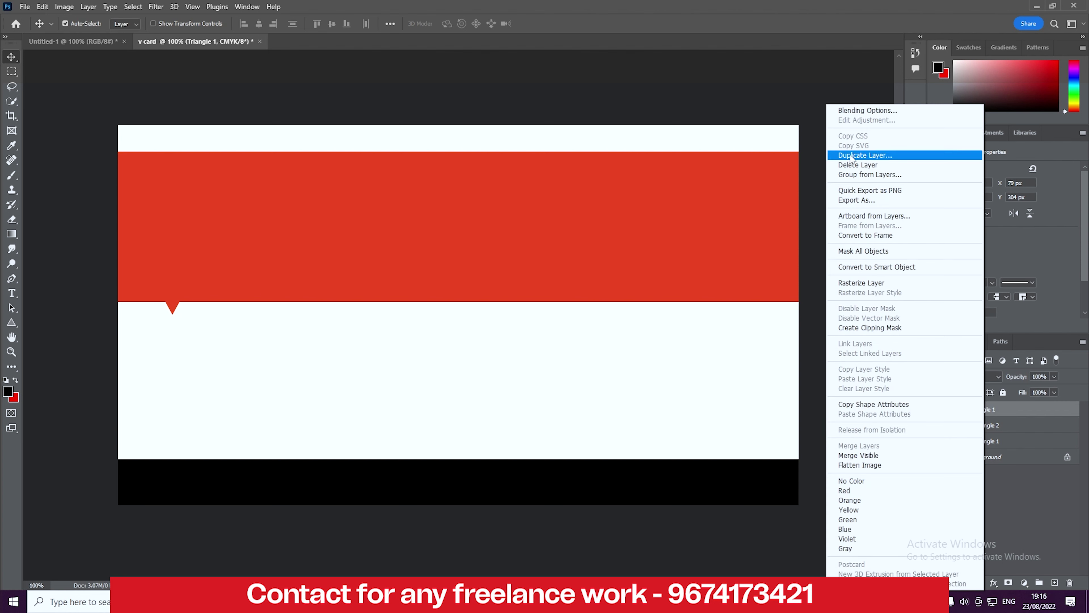
click(865, 155)
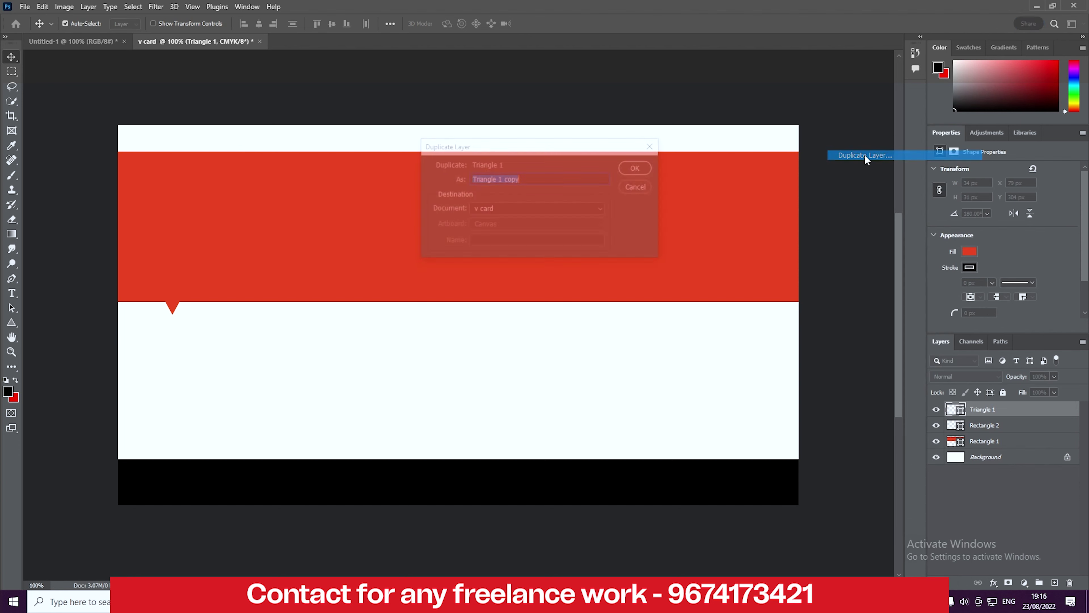
click(638, 168)
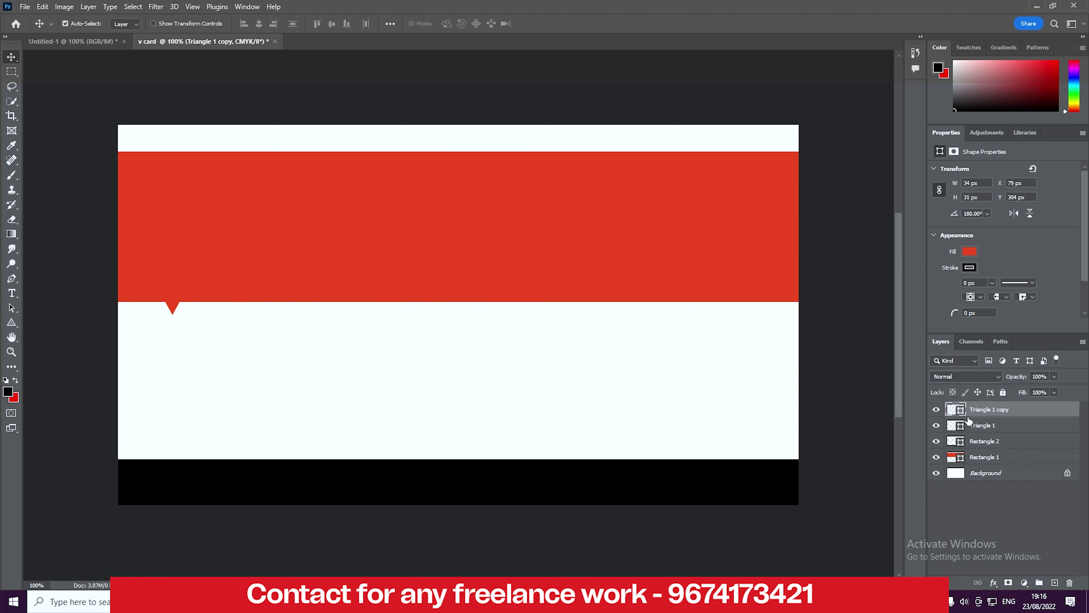
Step: Flip the triangle copy upward, set it on the black bar near the right, and fill it black
key(ctrl+t)
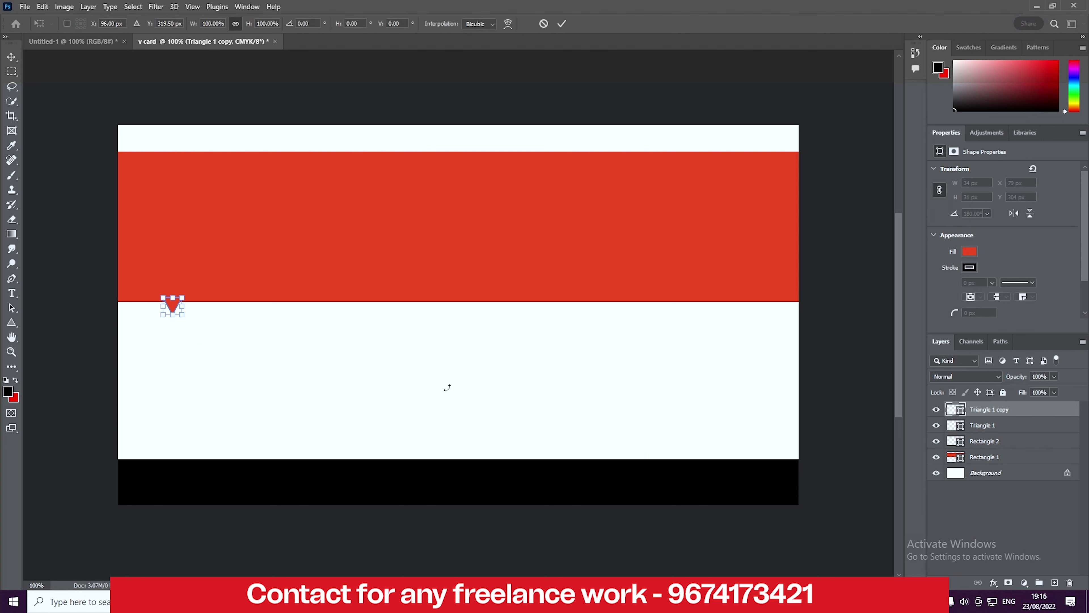
drag(173, 308, 415, 383)
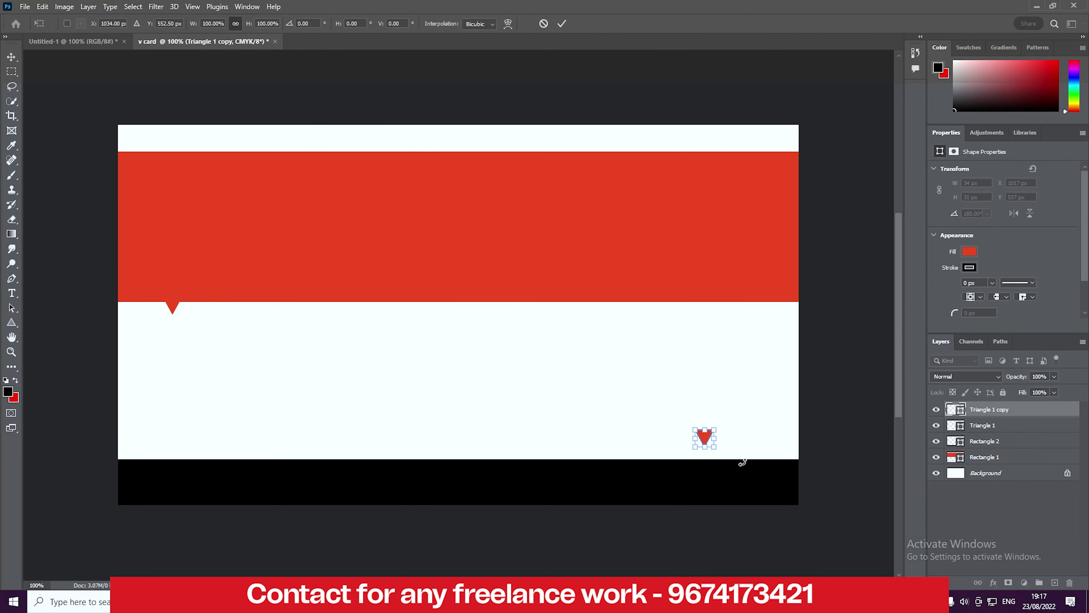
right_click(703, 439)
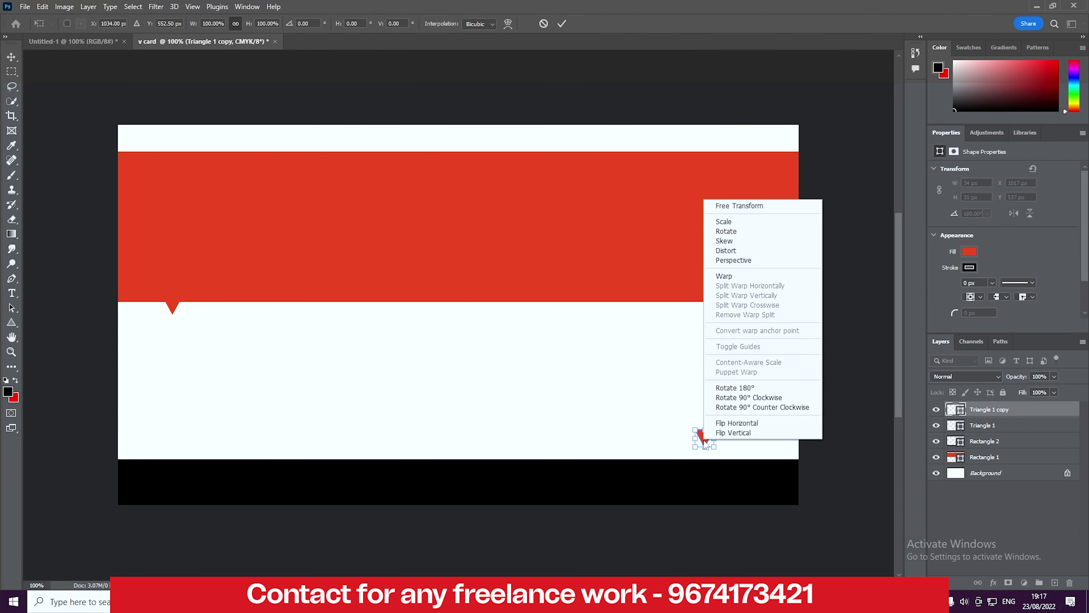
click(732, 432)
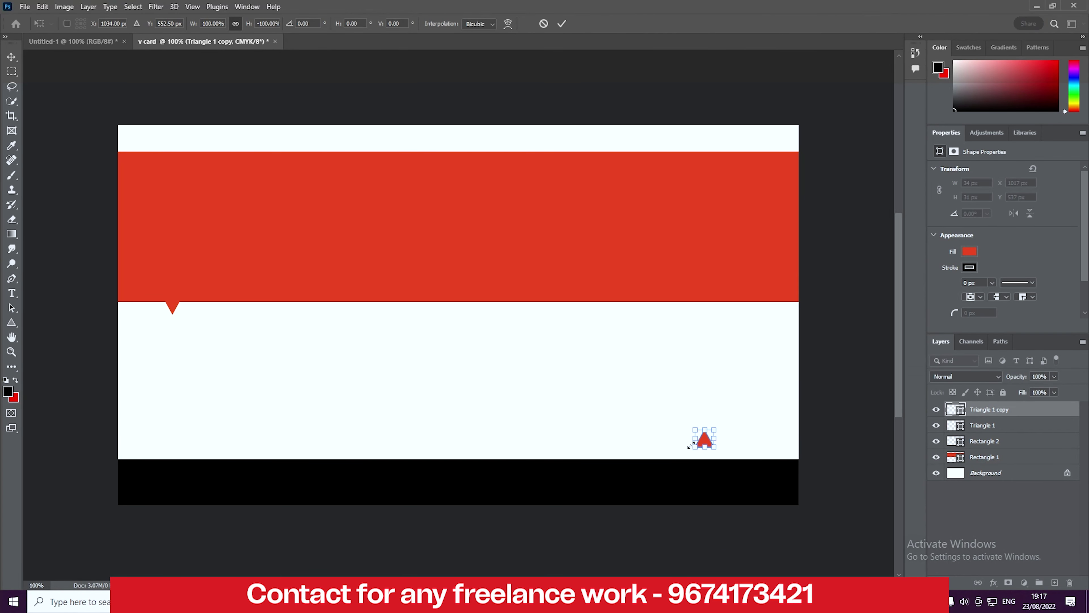
key(Return)
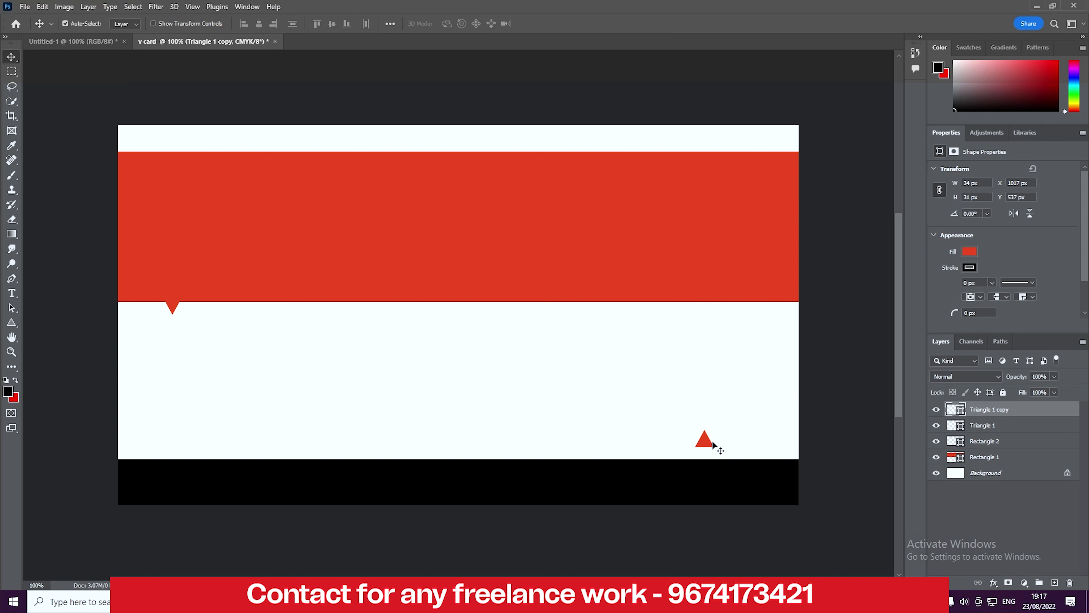
drag(707, 443, 714, 465)
click(965, 254)
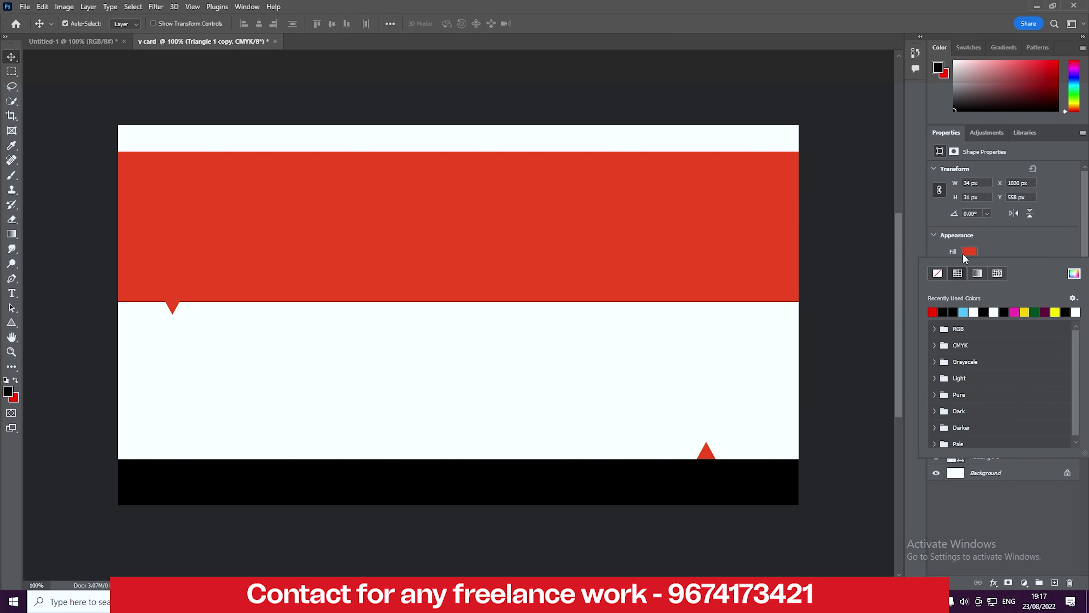
click(943, 312)
Step: Type the person's name on the red band, enlarge it to about 184%, and shift it up-left
click(11, 294)
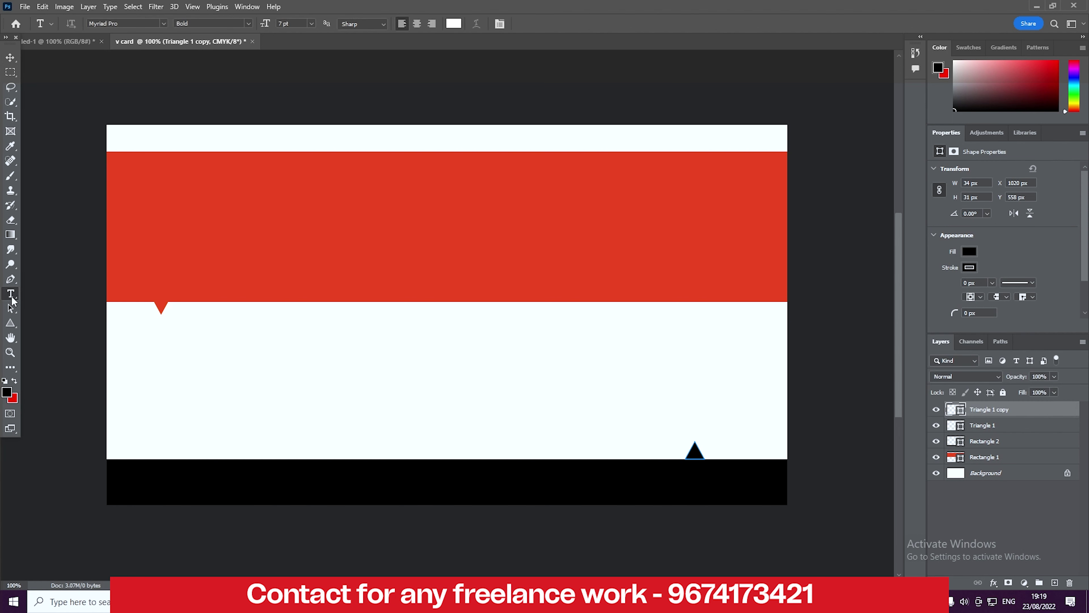
click(225, 228)
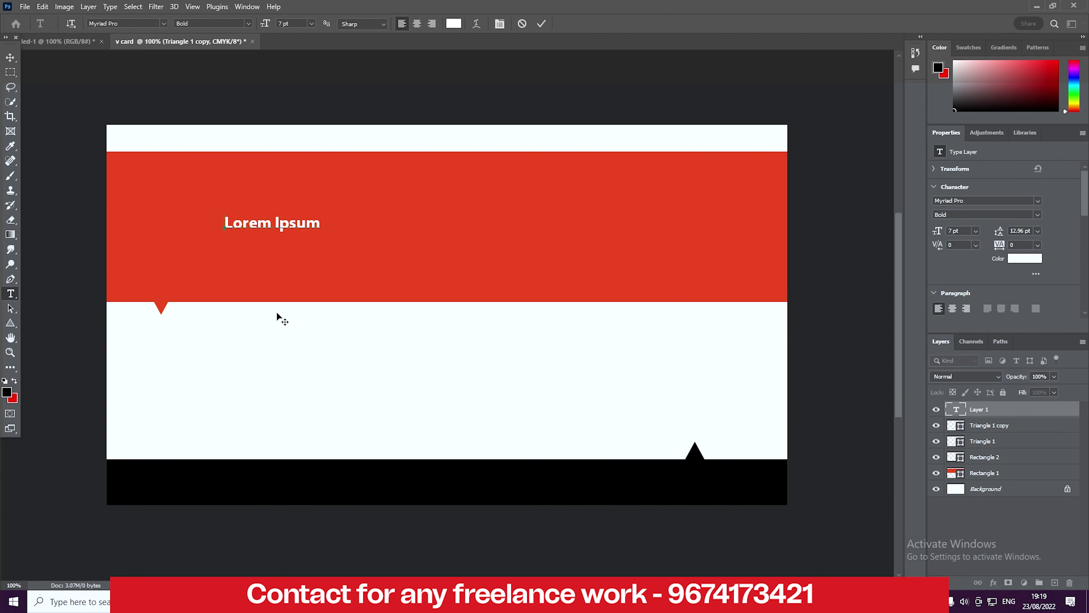
key(BackSpace)
text(Chandrashekhar Singh)
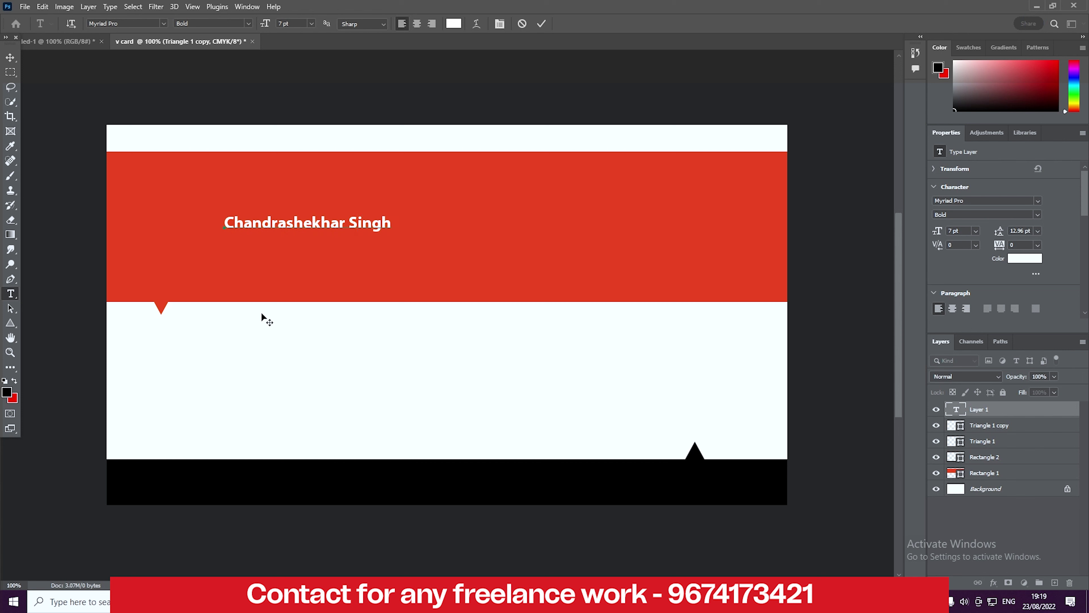
click(8, 62)
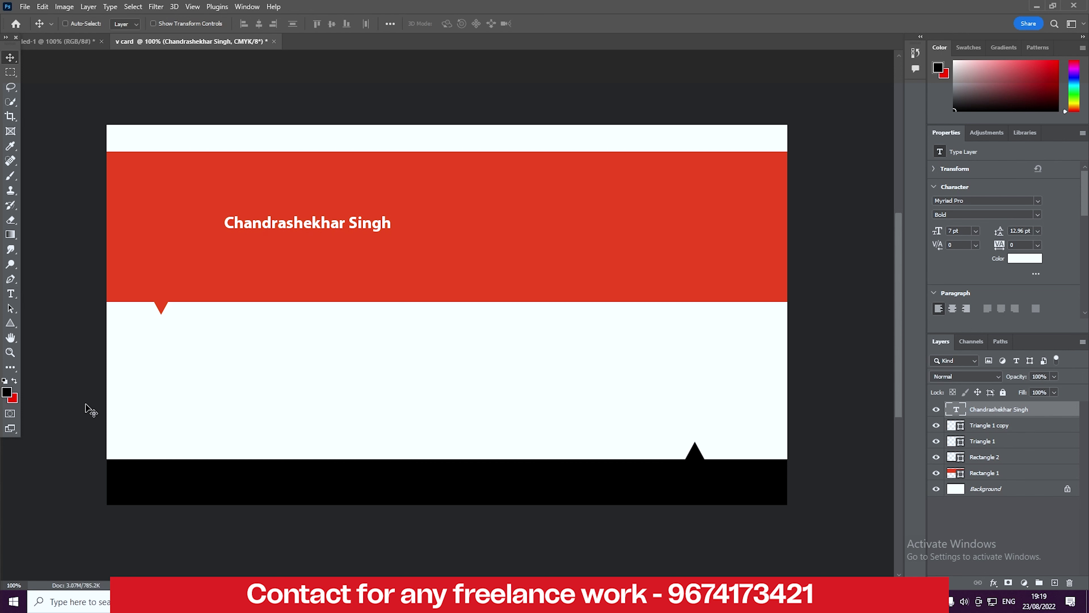
key(ctrl+t)
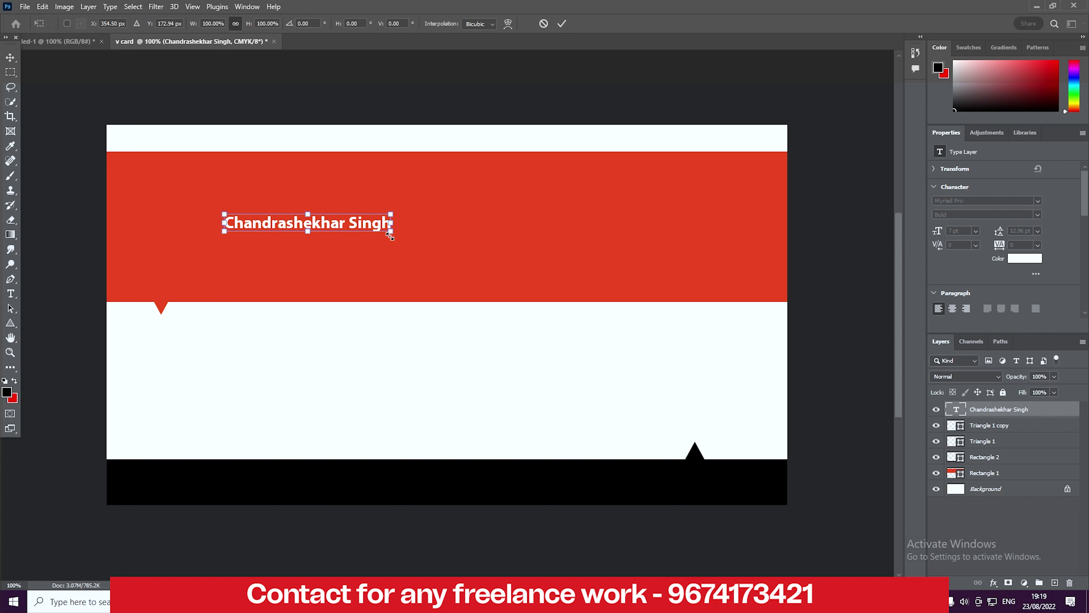
drag(393, 230, 537, 251)
drag(332, 233, 257, 198)
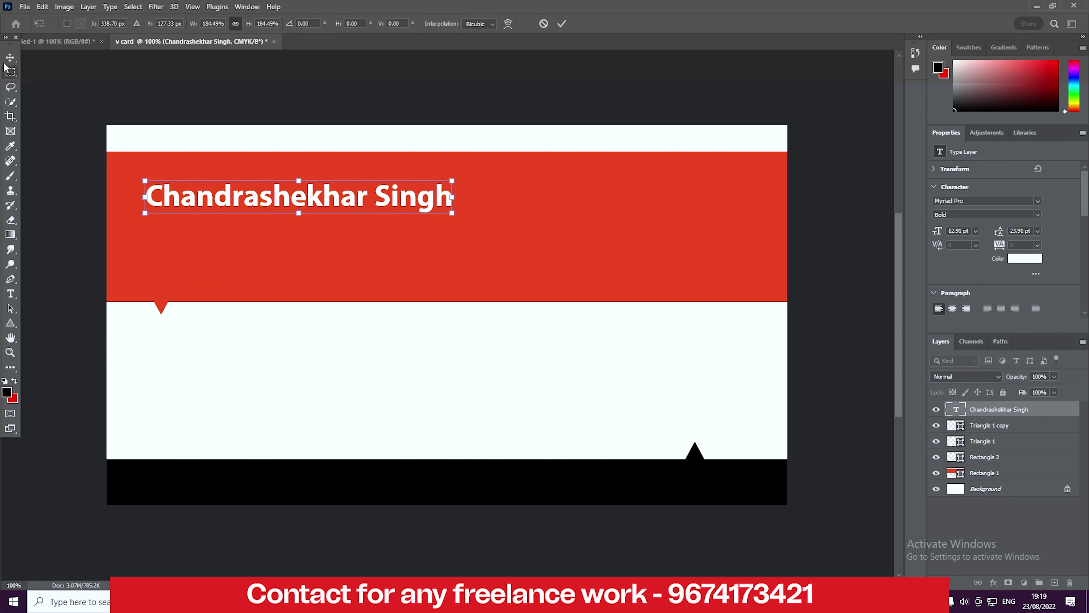
key(Return)
Step: Add the title 'Graphic desiner' on a line beneath the name
key(t)
click(183, 236)
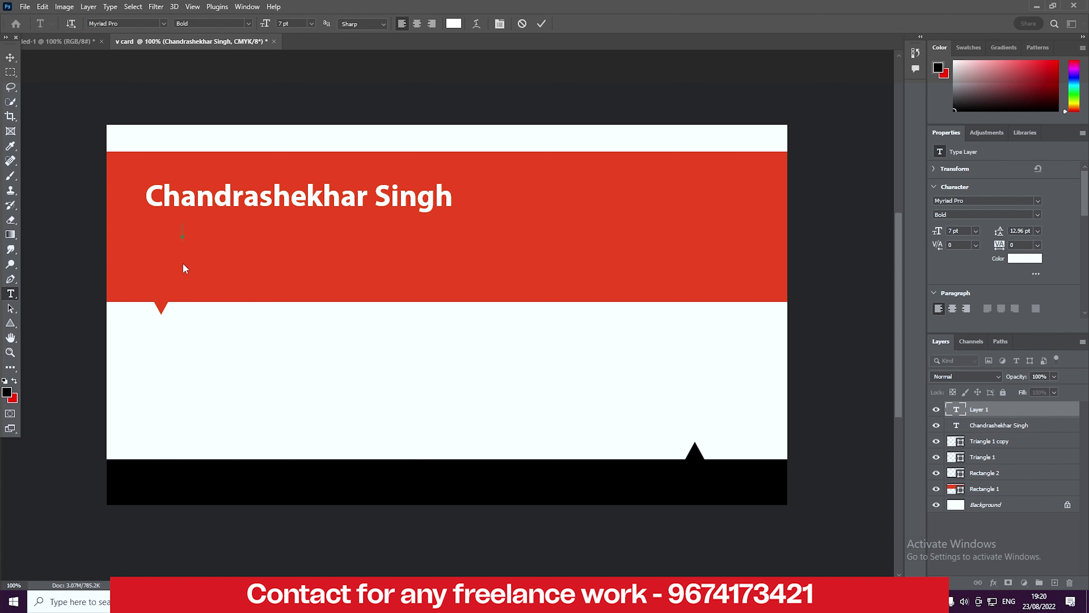
text(Graphic de)
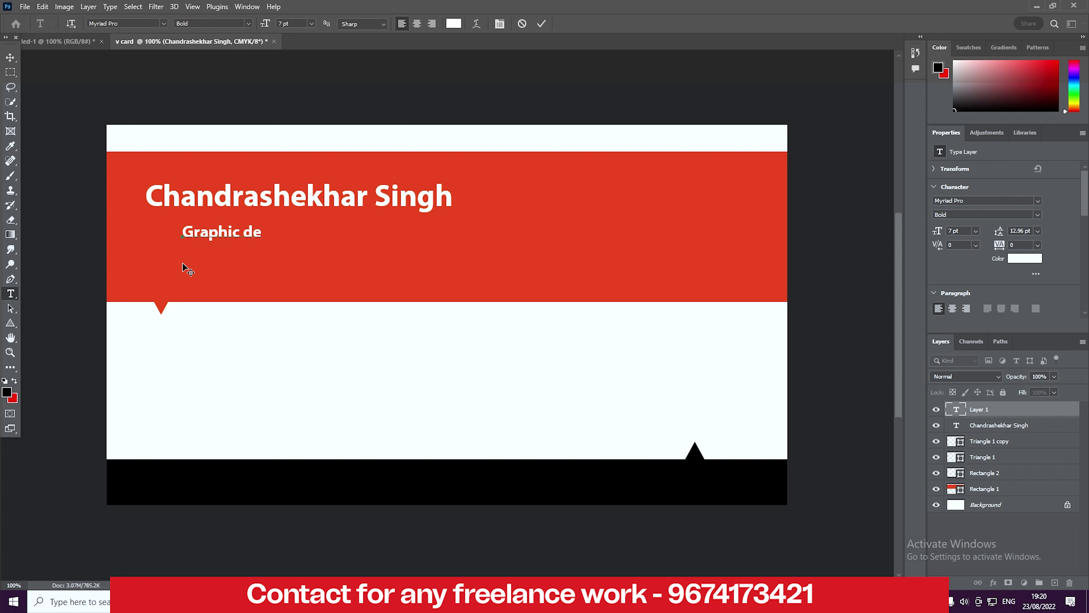
text(siner)
click(10, 58)
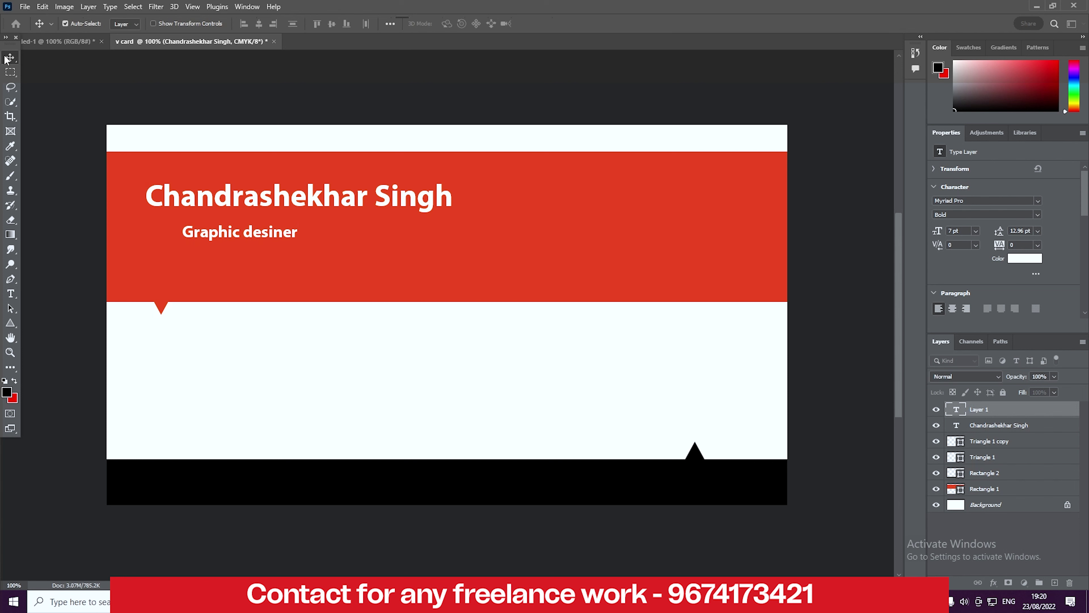
drag(228, 232, 215, 226)
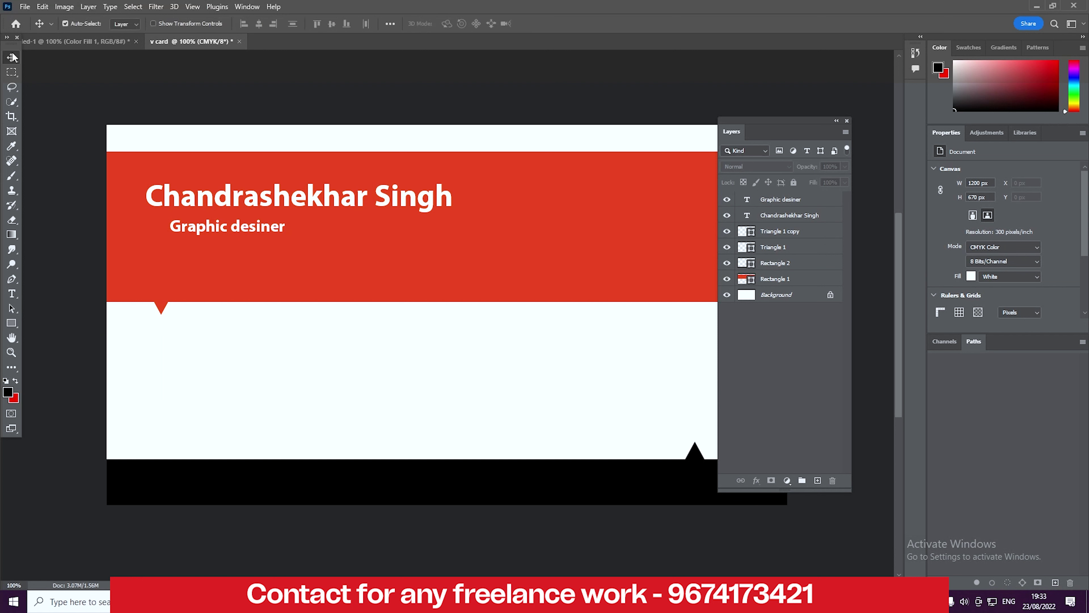
Step: Draw a small square on the white area below the red band and fill it black
click(11, 324)
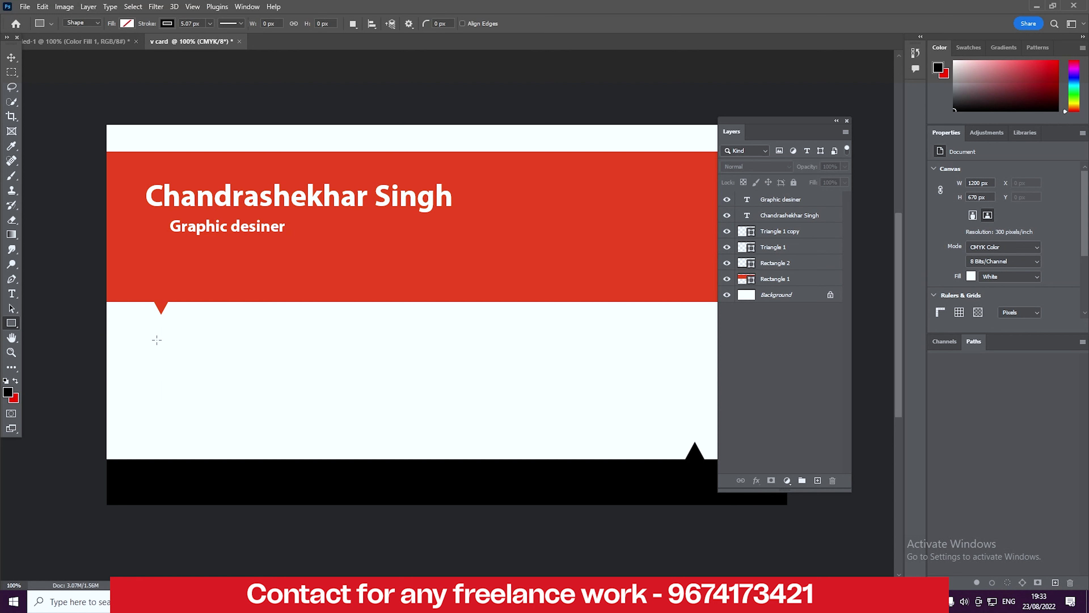
drag(156, 335, 178, 353)
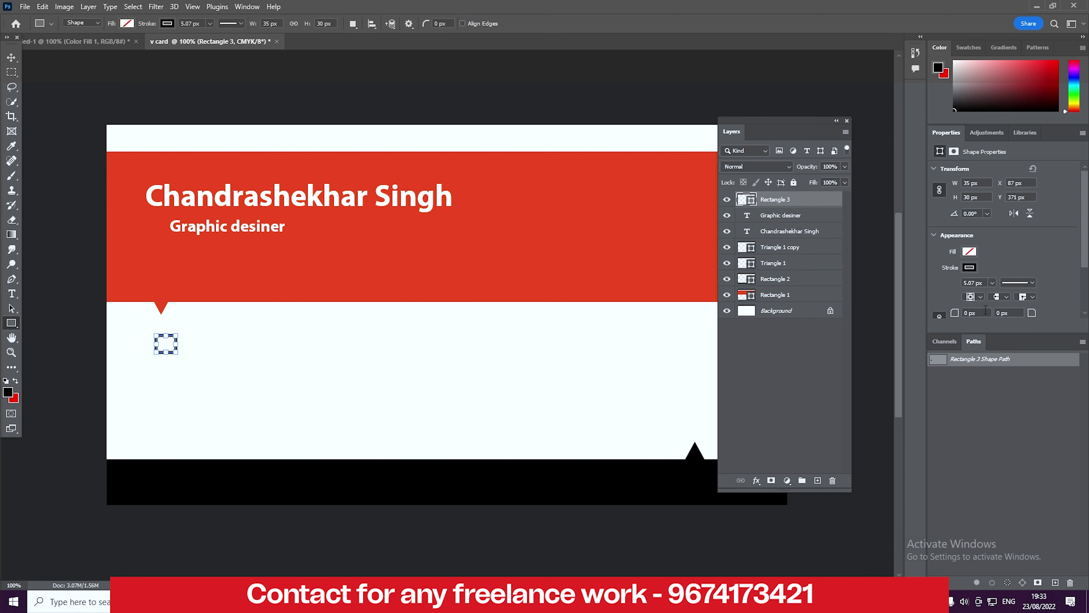
click(971, 252)
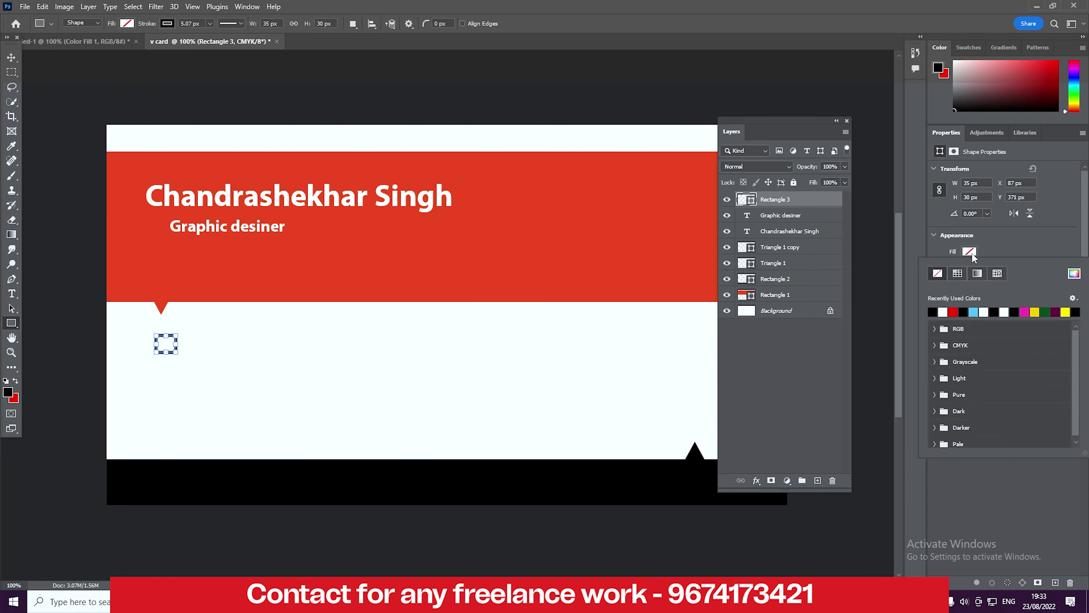
click(942, 310)
click(6, 62)
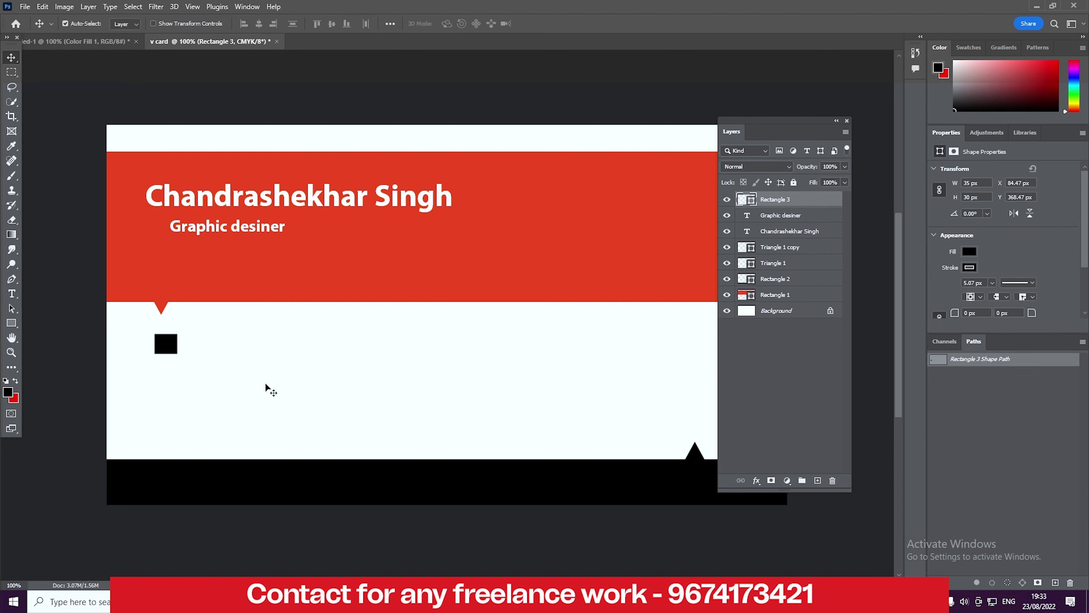
click(726, 200)
Step: Copy and paste the black square twice, stacking the copies in a column below it
click(41, 6)
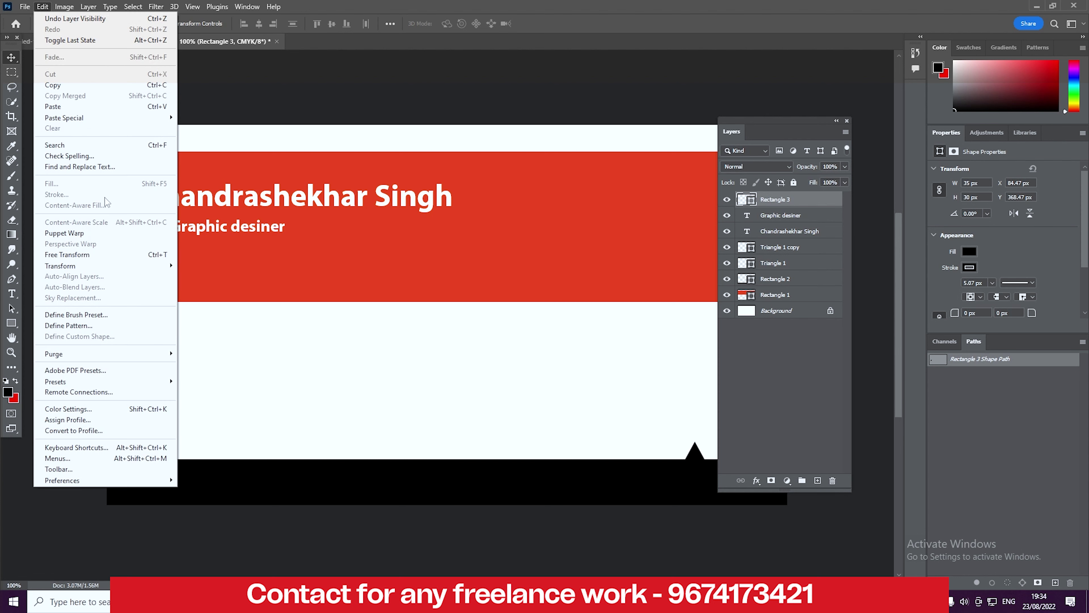
click(77, 85)
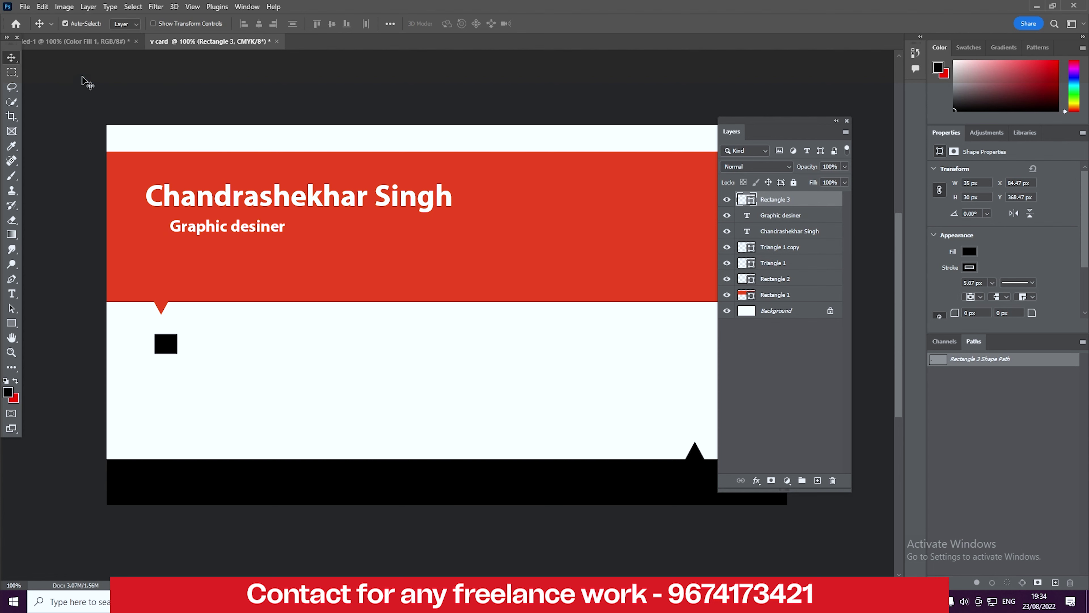
click(46, 7)
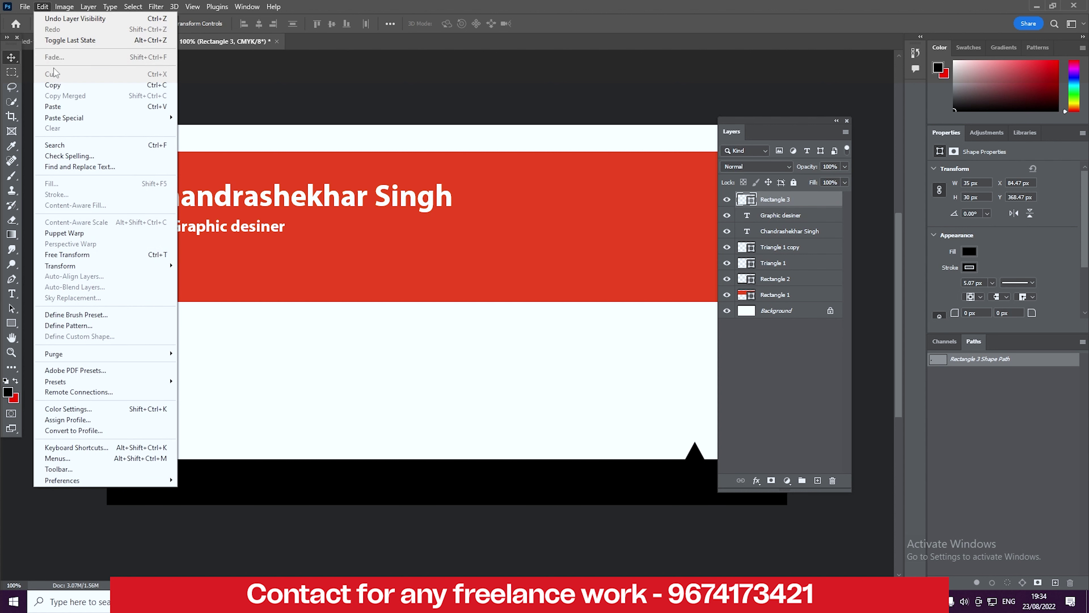
click(60, 108)
drag(448, 319, 162, 377)
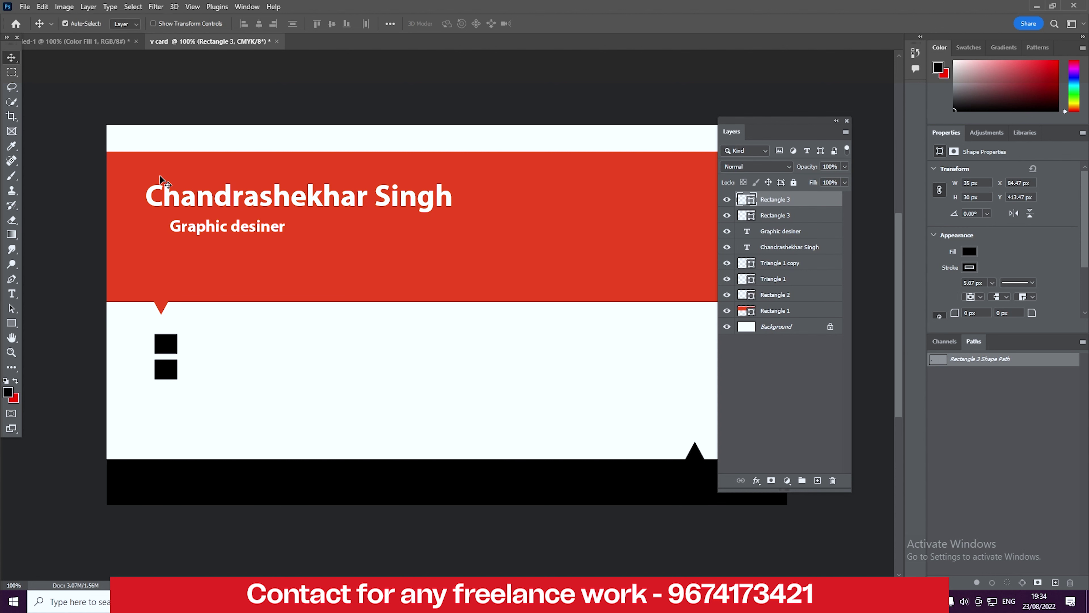
click(43, 7)
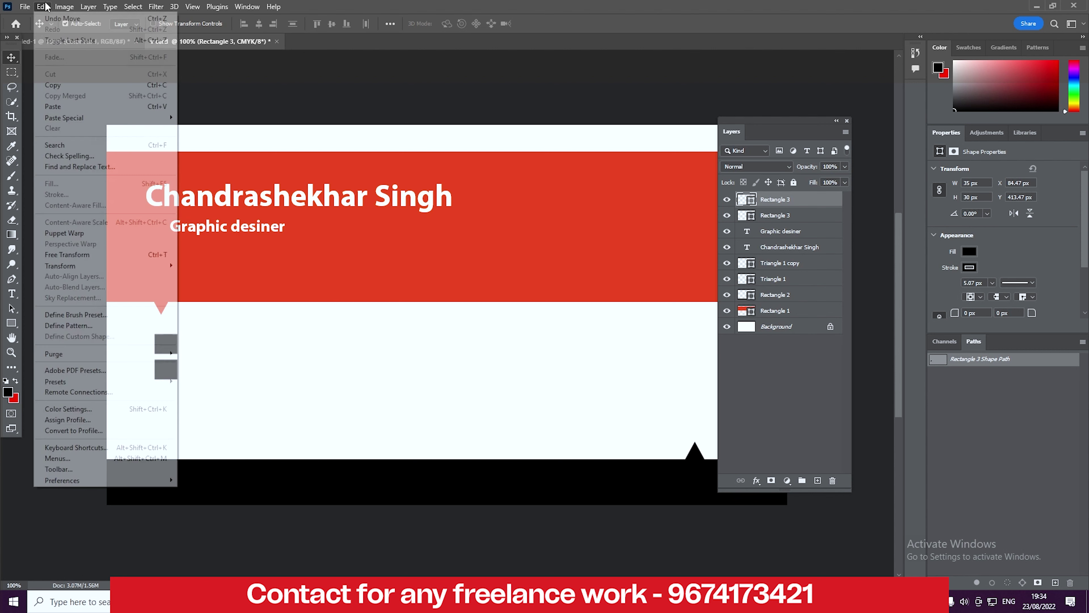
click(52, 85)
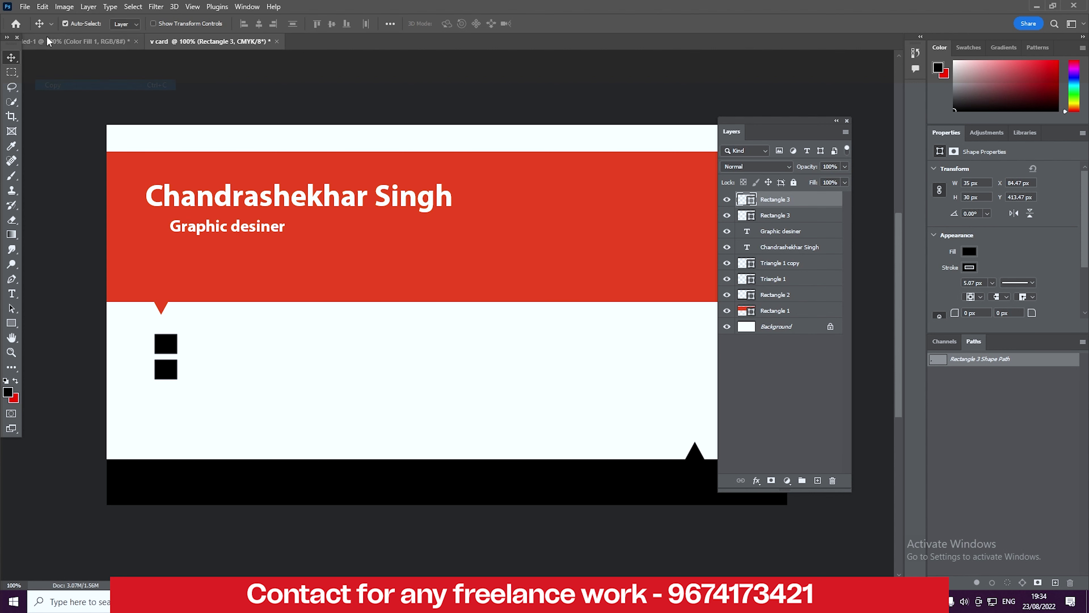
click(43, 7)
click(63, 107)
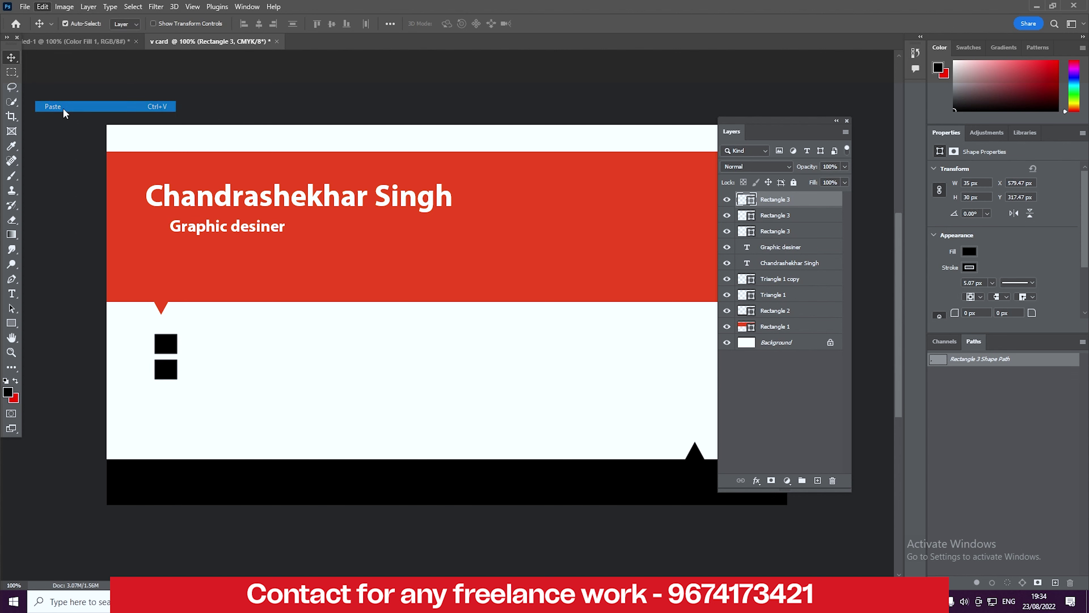
drag(444, 319, 163, 400)
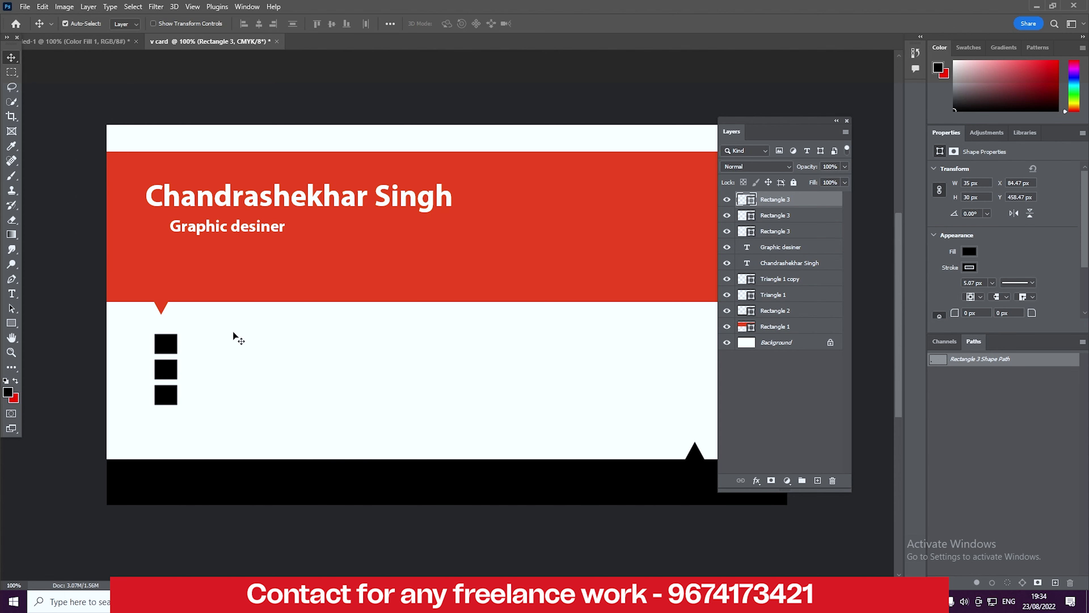
click(99, 42)
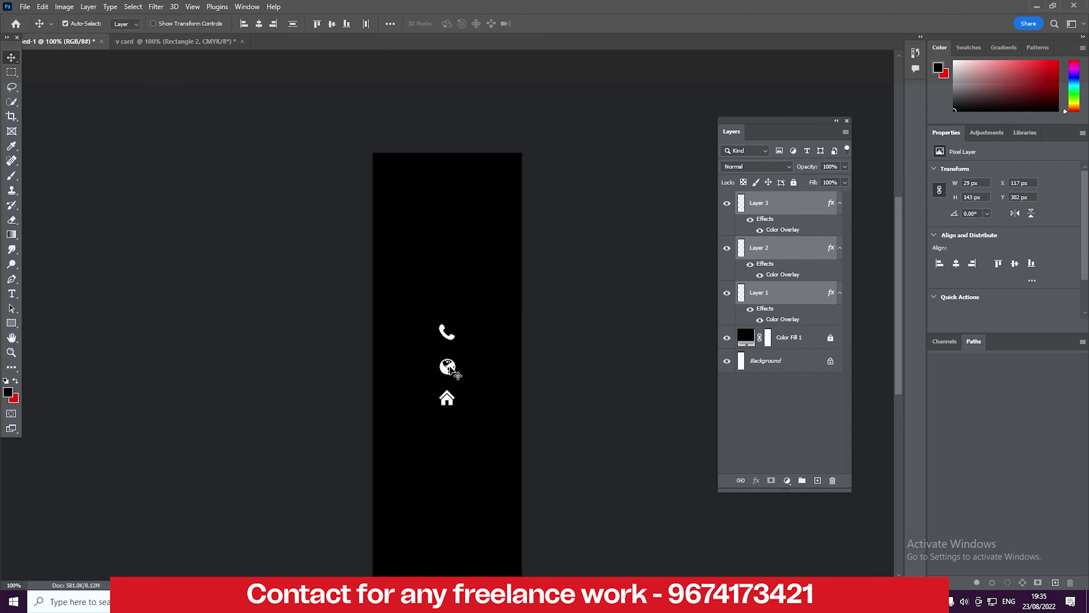
Step: Drag the three icon layers onto the v card canvas and to the top of the layer stack
drag(450, 369, 180, 46)
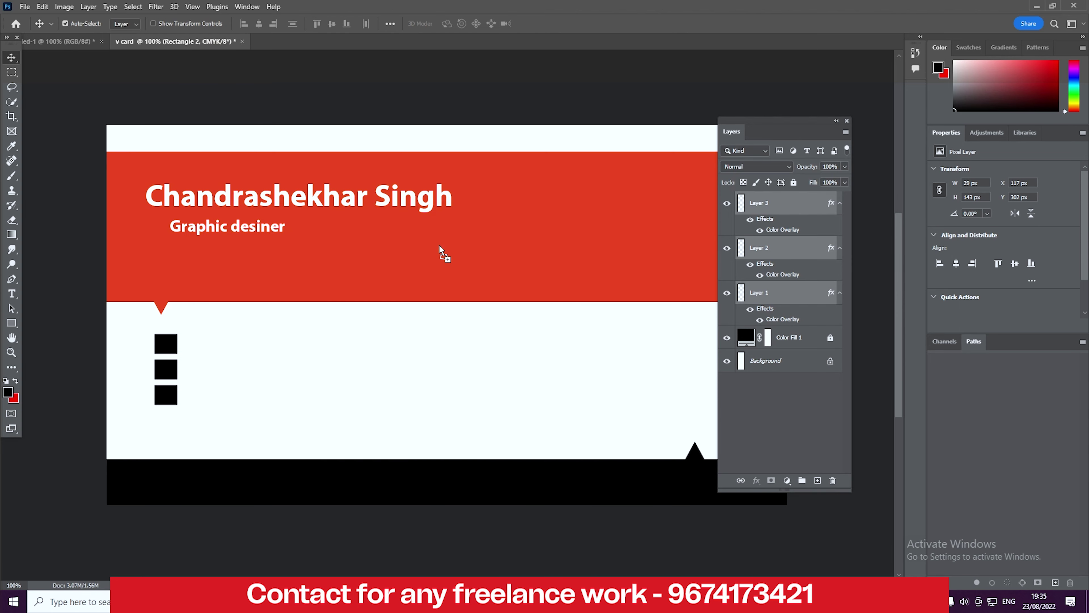
mouse_move(180, 46)
mouse_down()
mouse_move(447, 259)
mouse_move(529, 245)
mouse_up()
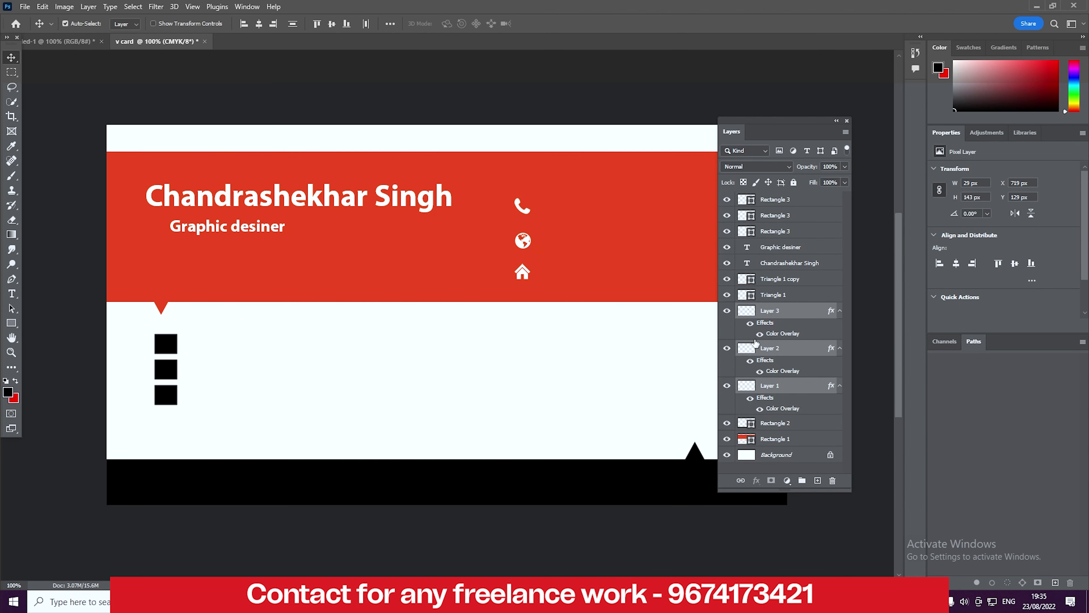
drag(785, 320, 772, 198)
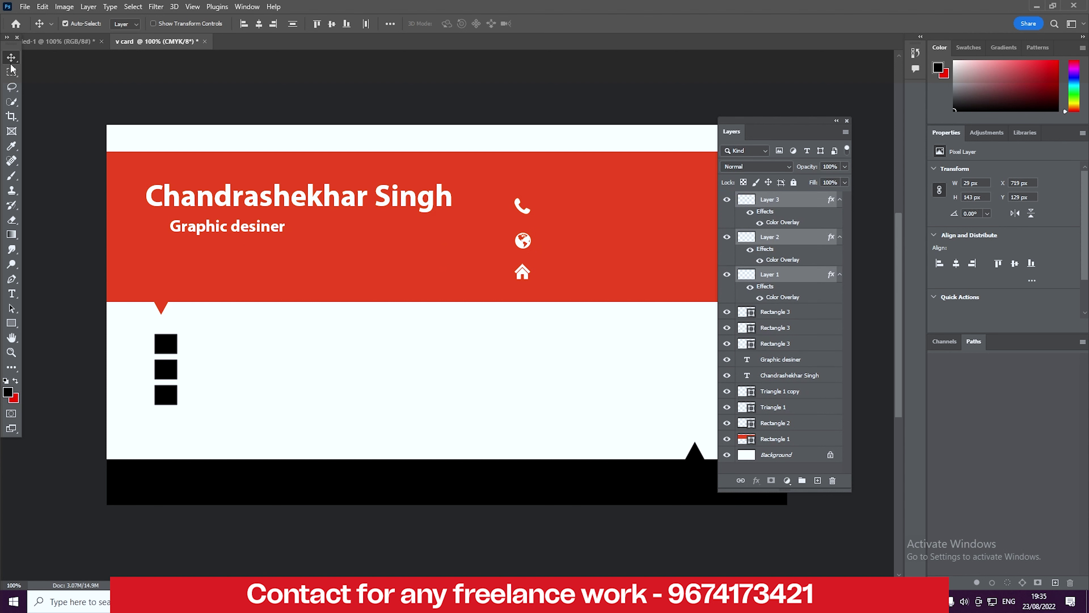
click(298, 378)
Step: Toggle the phone, globe and home icon layers' visibility to check them on the card
click(520, 209)
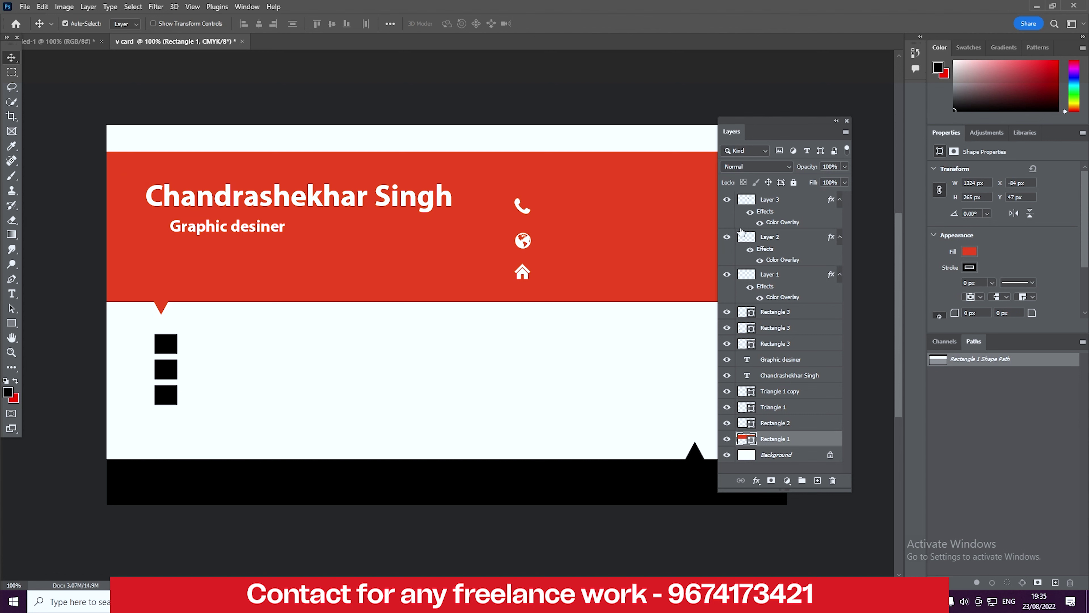
click(727, 199)
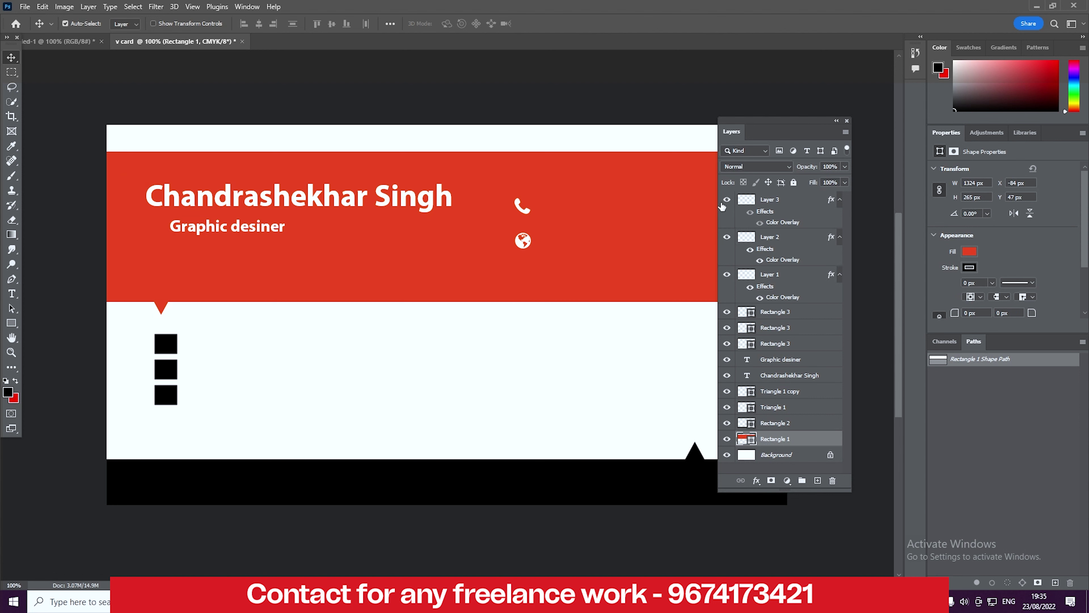
click(727, 275)
click(726, 236)
click(726, 200)
click(768, 280)
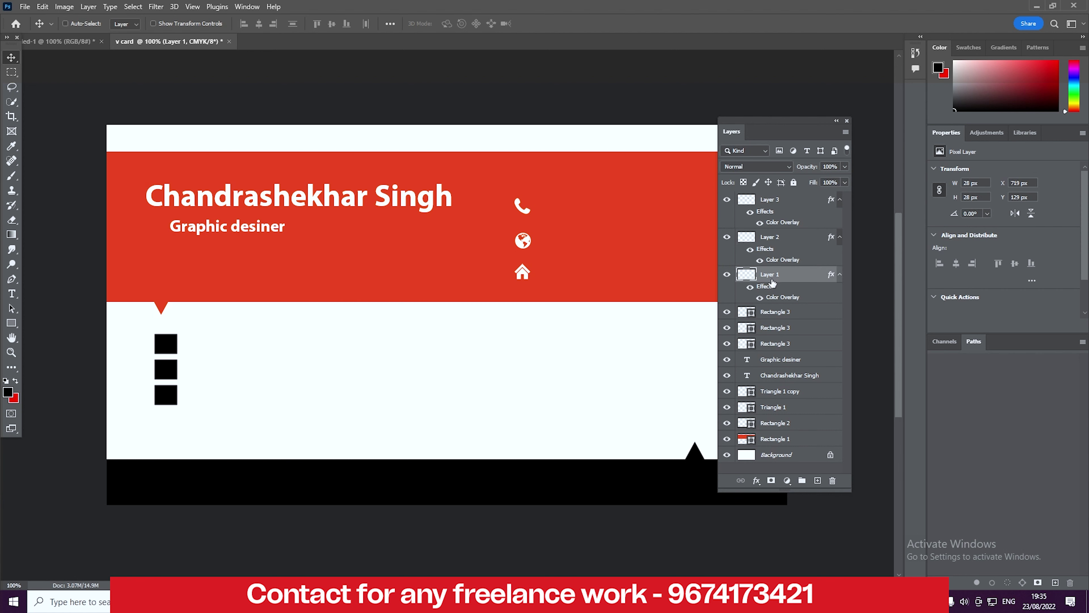
Step: Free-transform the icons into the squares: phone on top, globe in the middle, home at the bottom
key(ctrl+t)
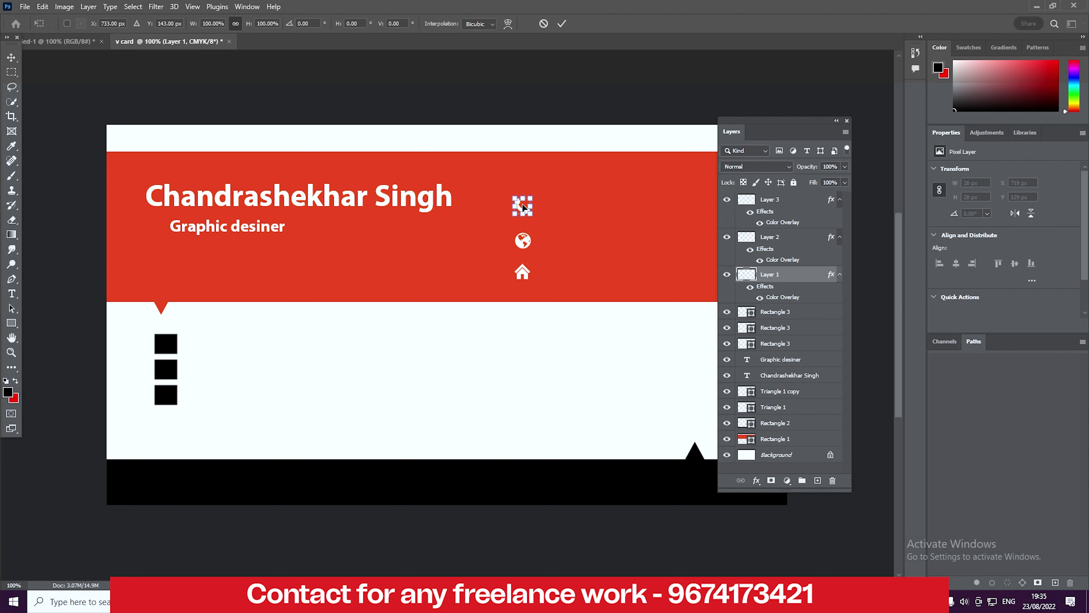
drag(527, 215, 169, 344)
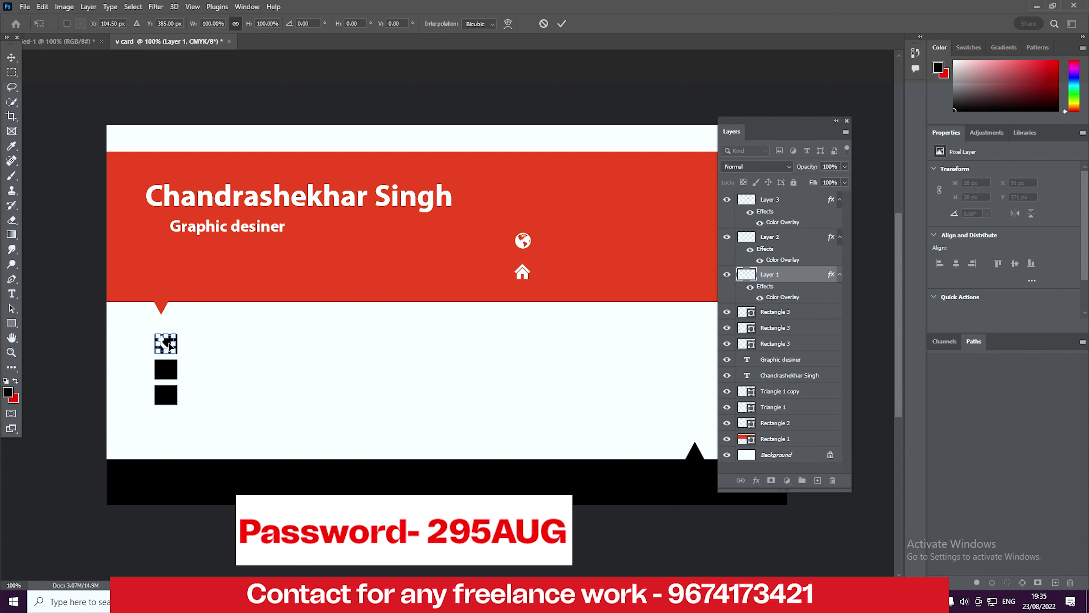
click(11, 57)
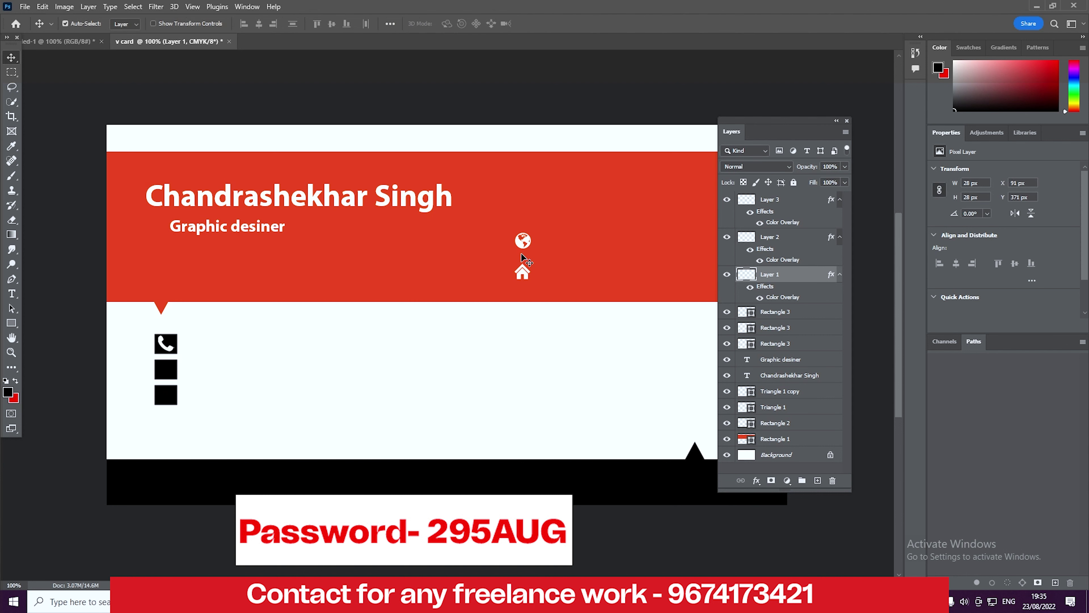
click(758, 238)
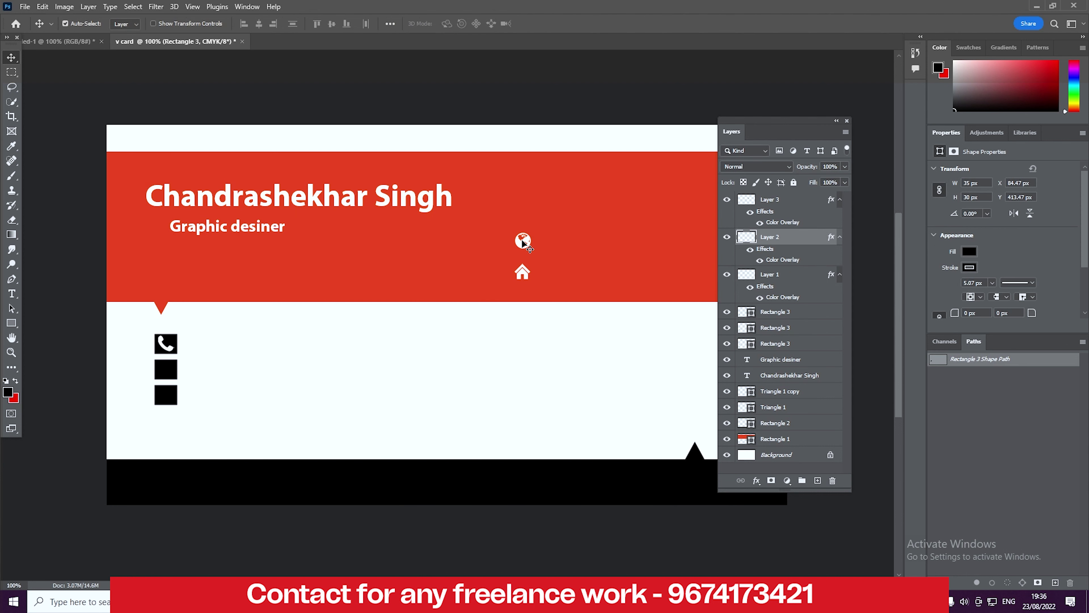
key(ctrl+t)
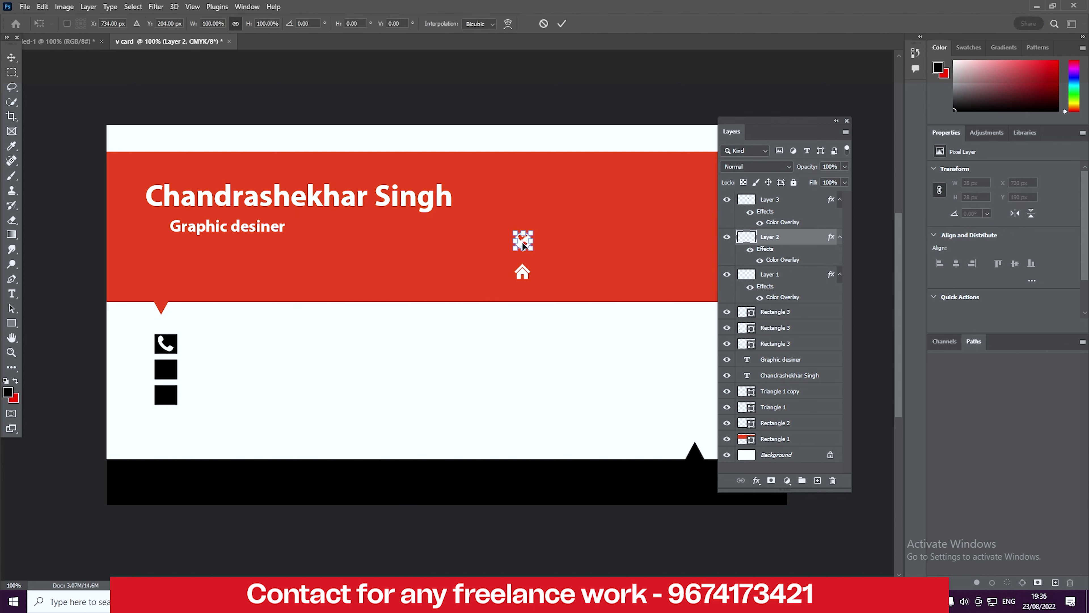
drag(523, 244, 166, 370)
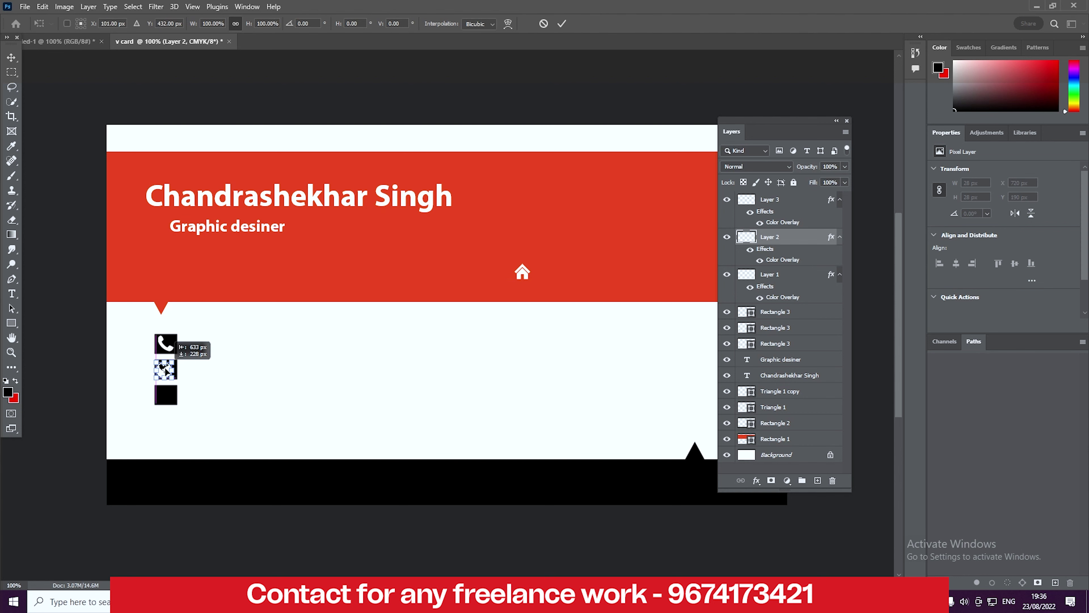
key(Return)
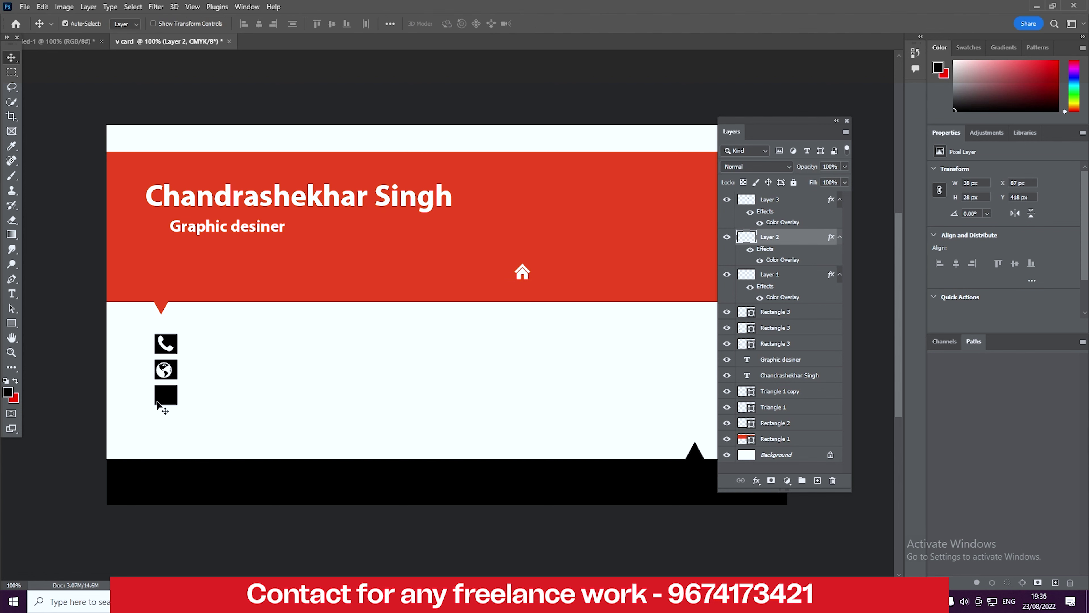
click(792, 213)
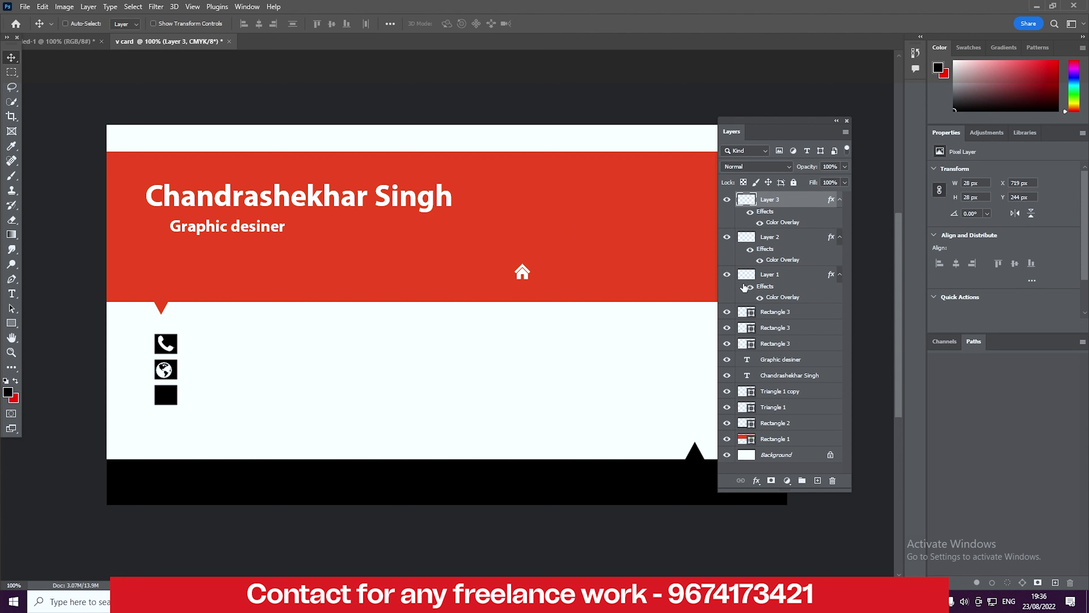
key(ctrl+t)
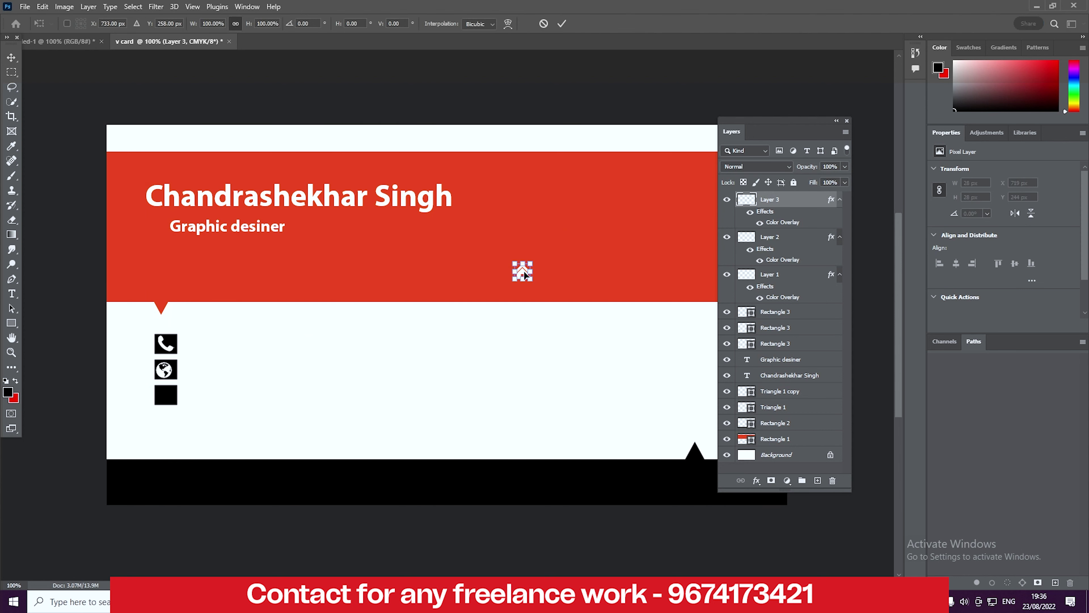
drag(524, 270, 167, 395)
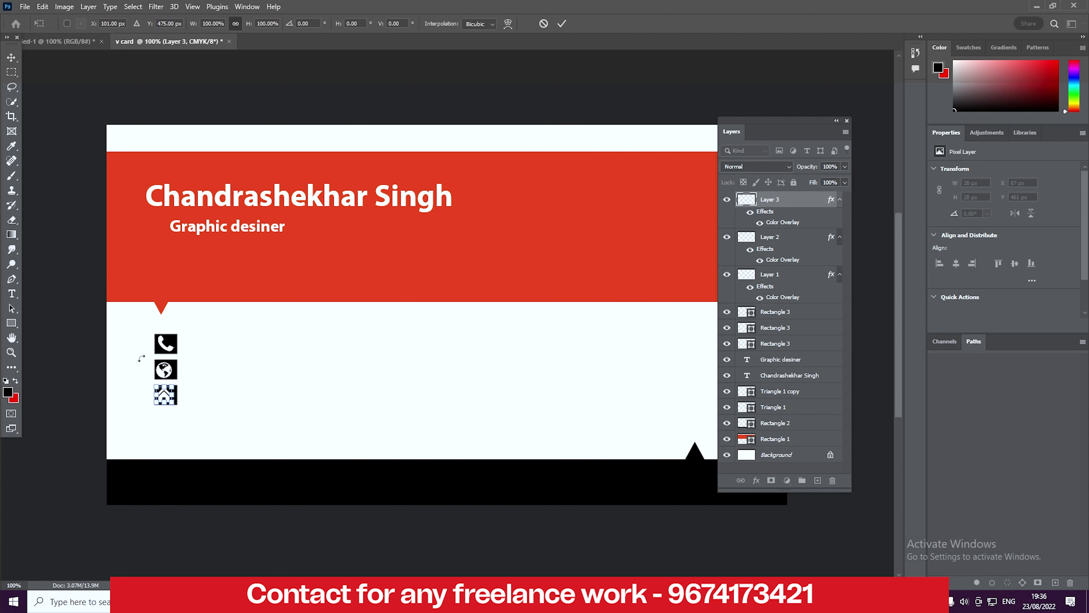
key(Return)
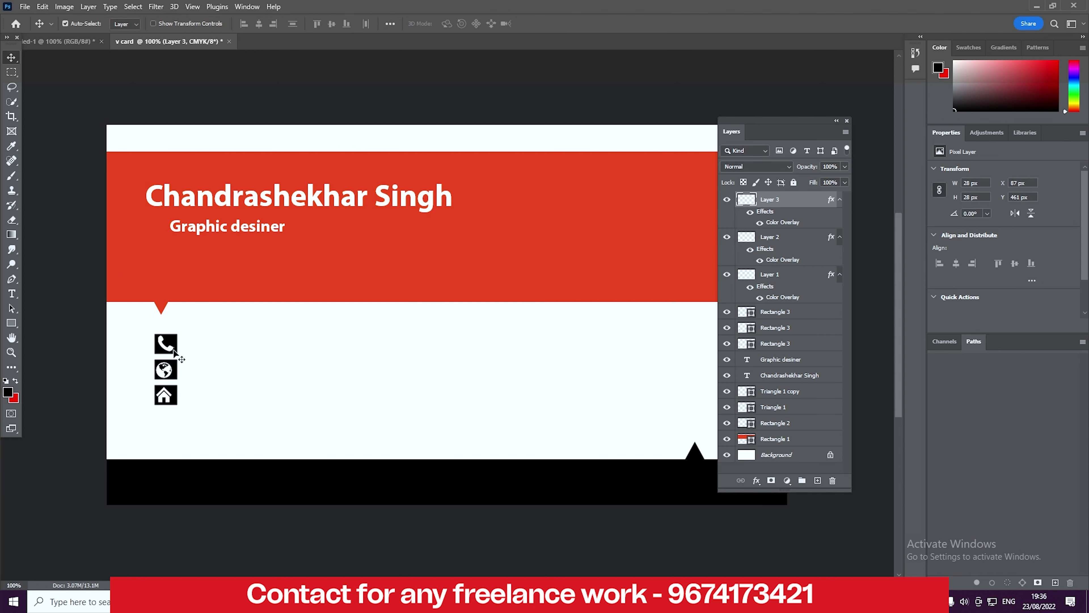